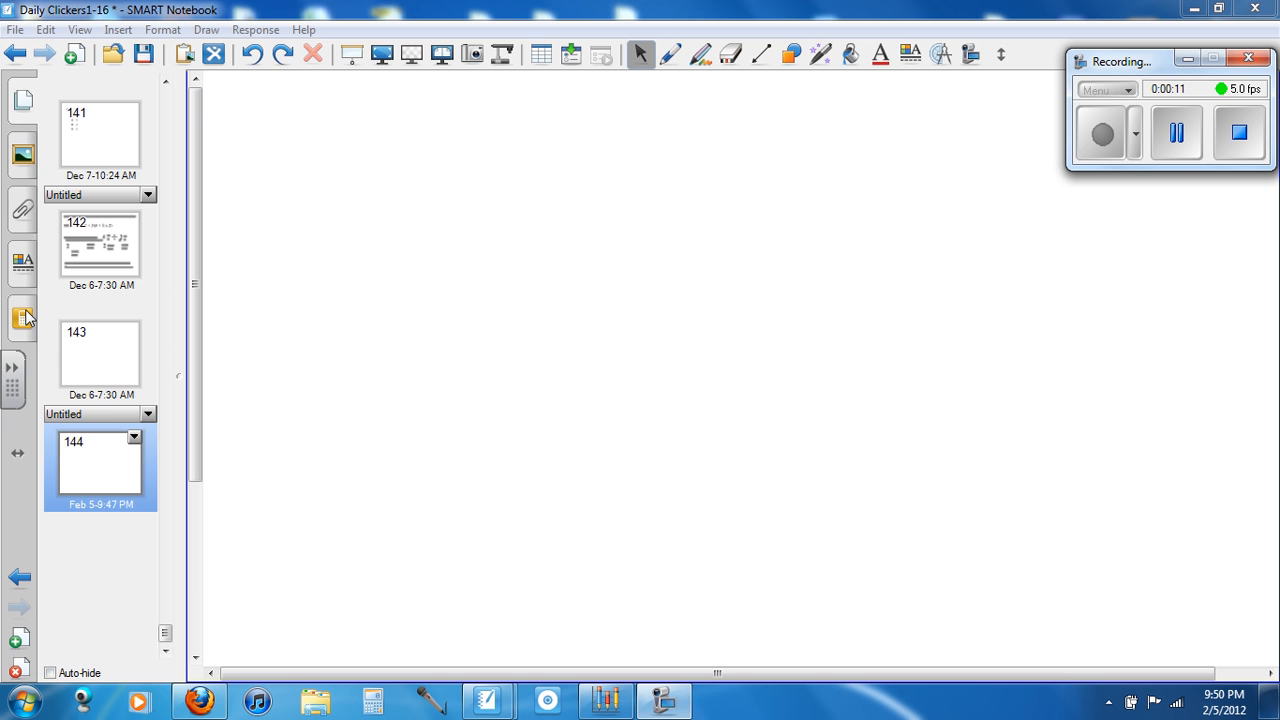
Start inserting a multiple choice Response question on page 144
click(24, 317)
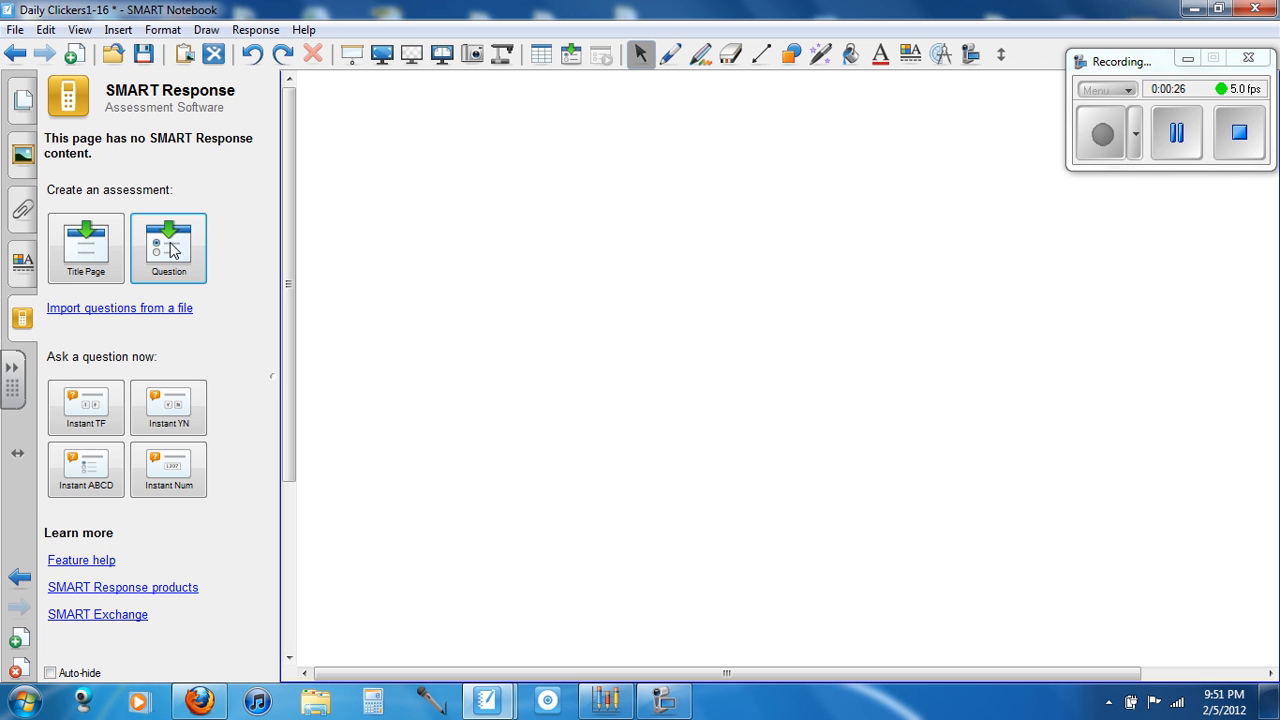
click(24, 120)
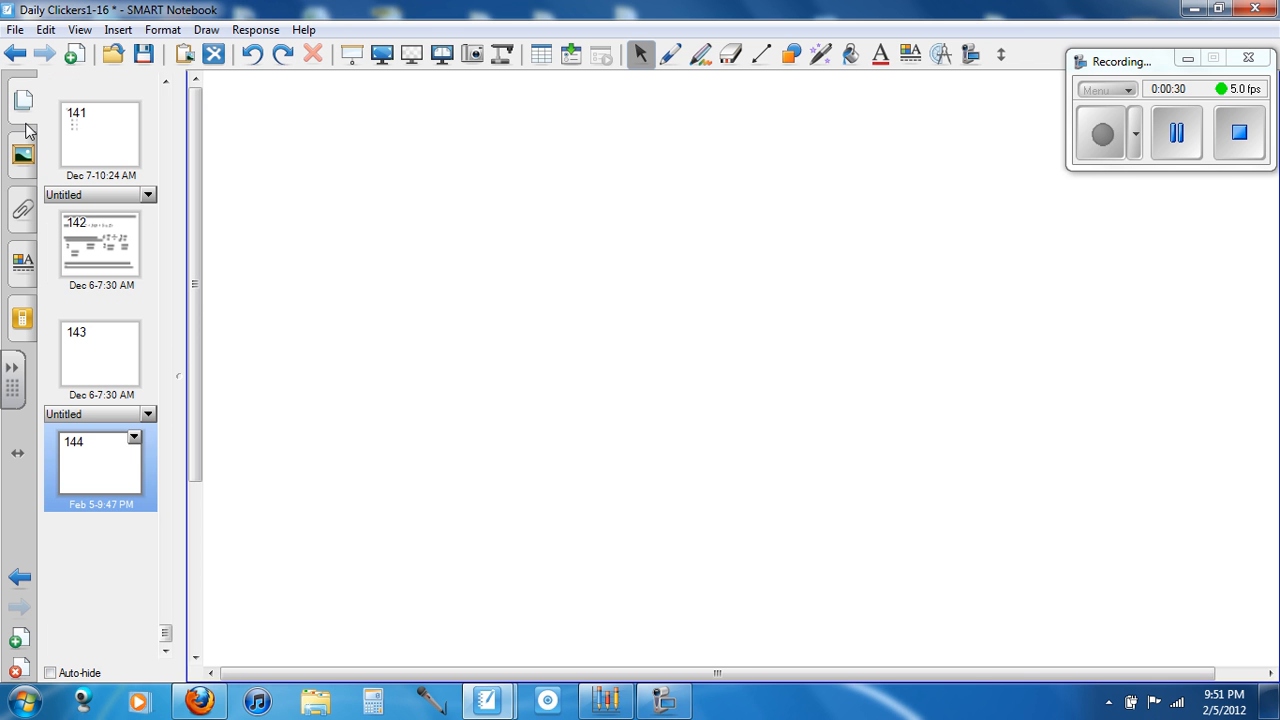
click(254, 31)
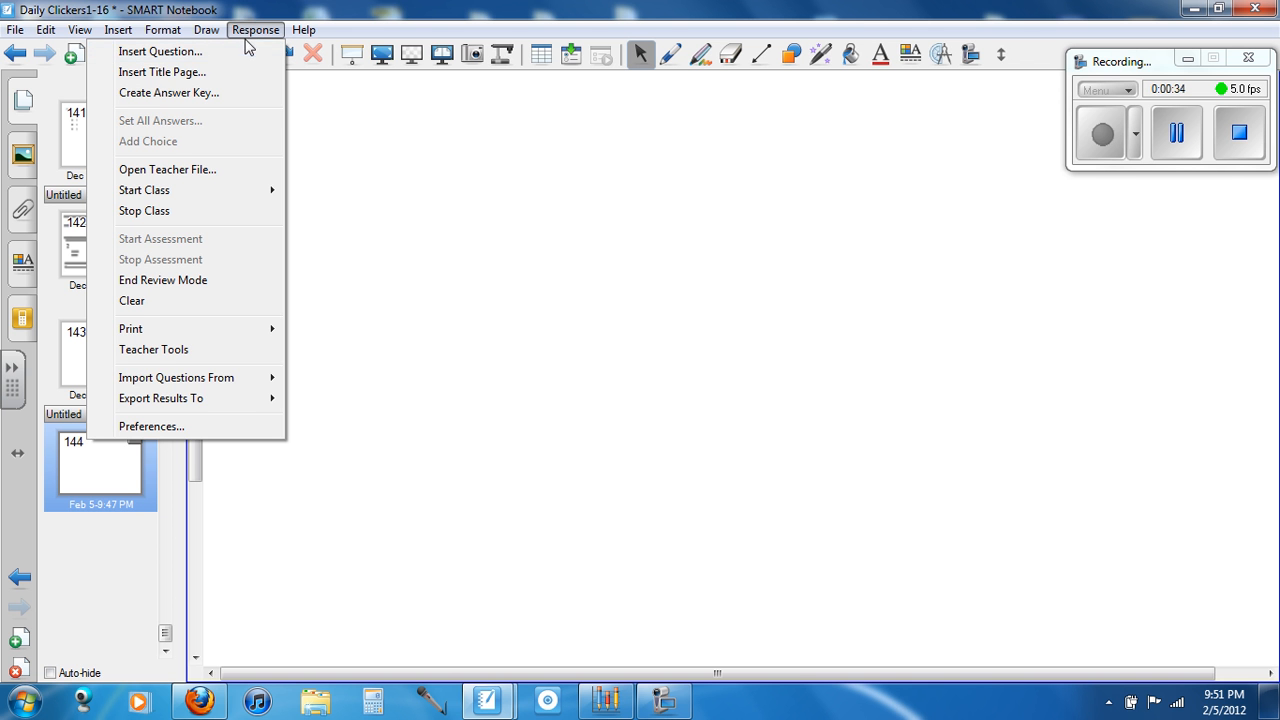
click(160, 51)
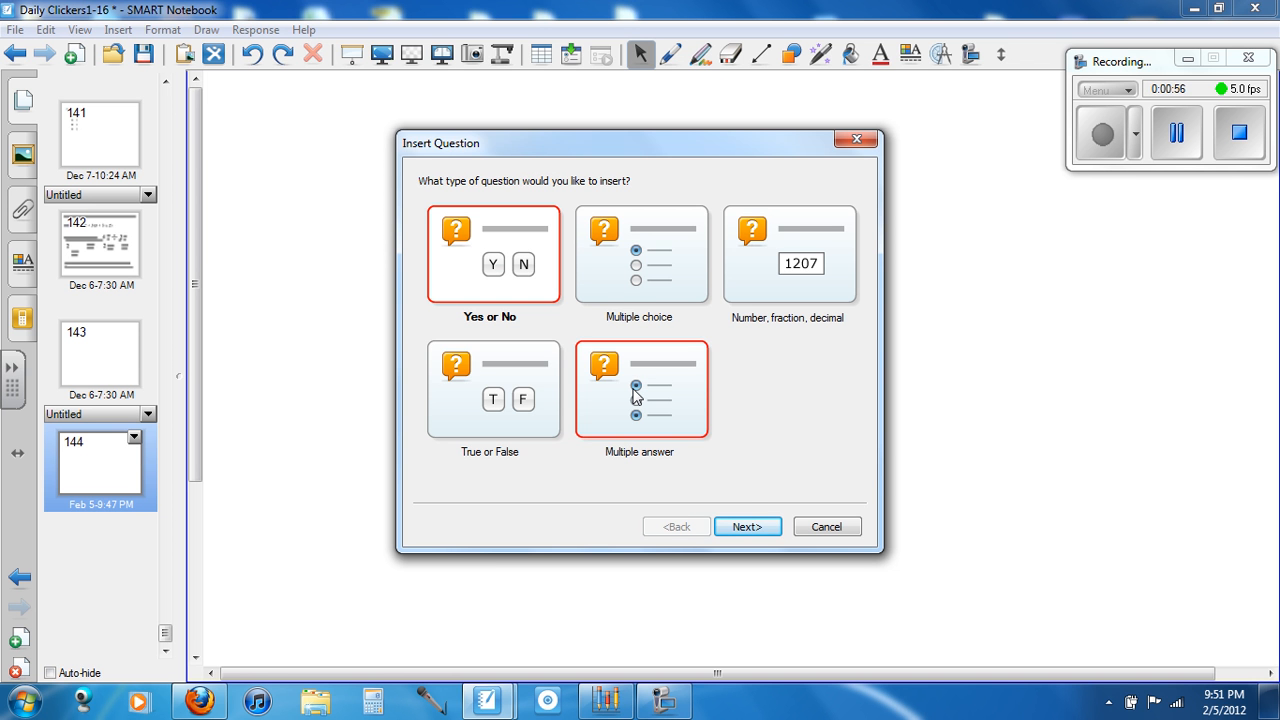
double_click(663, 278)
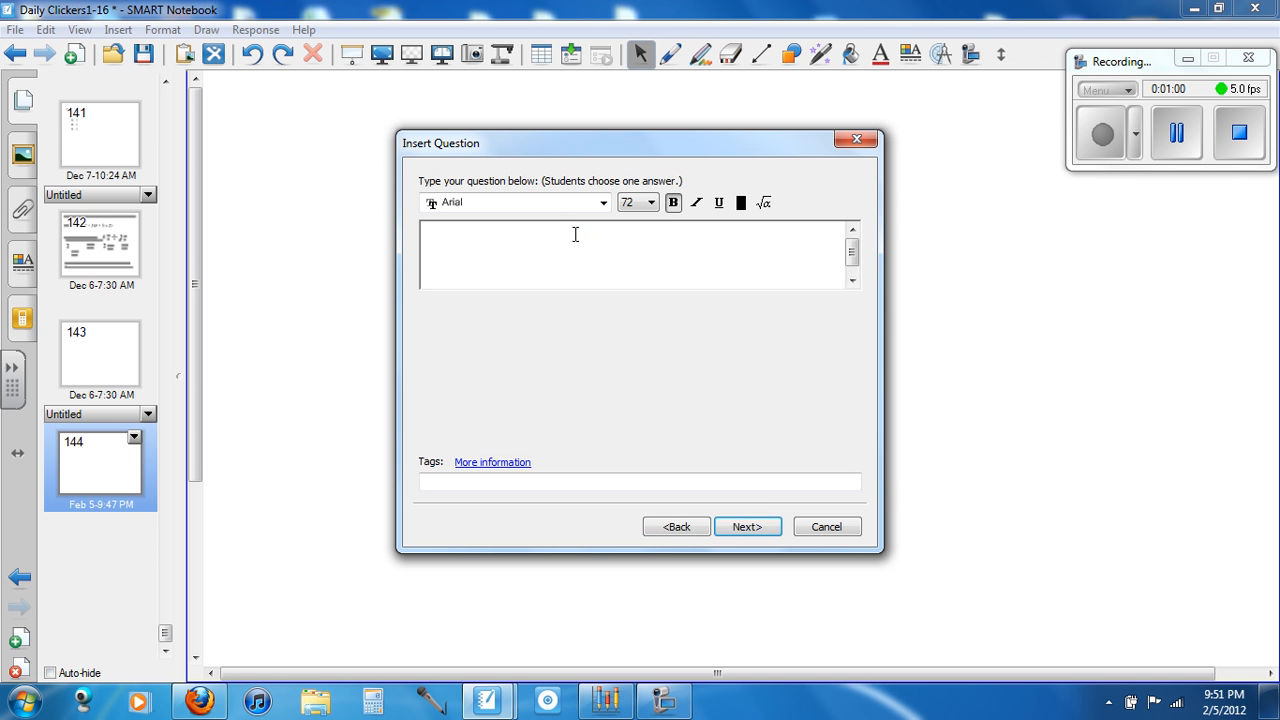
Set the question text size to 36, and show and hide the math expression editor
click(651, 203)
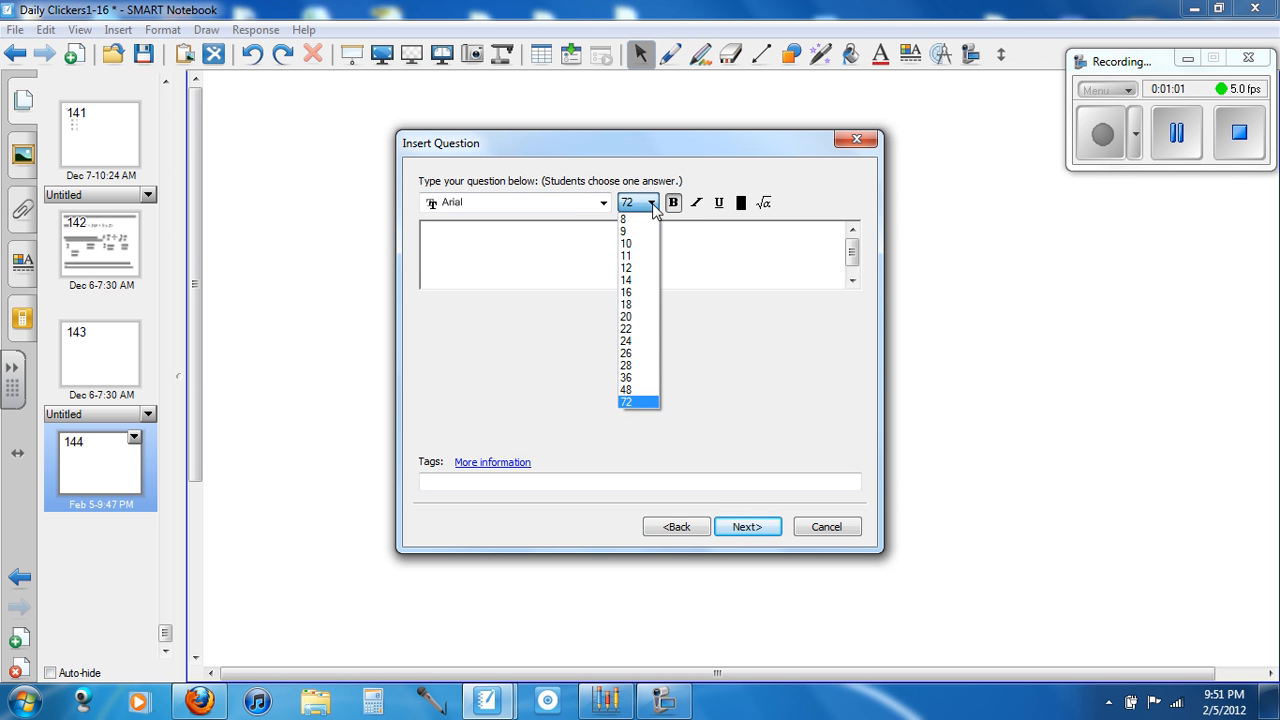
click(651, 386)
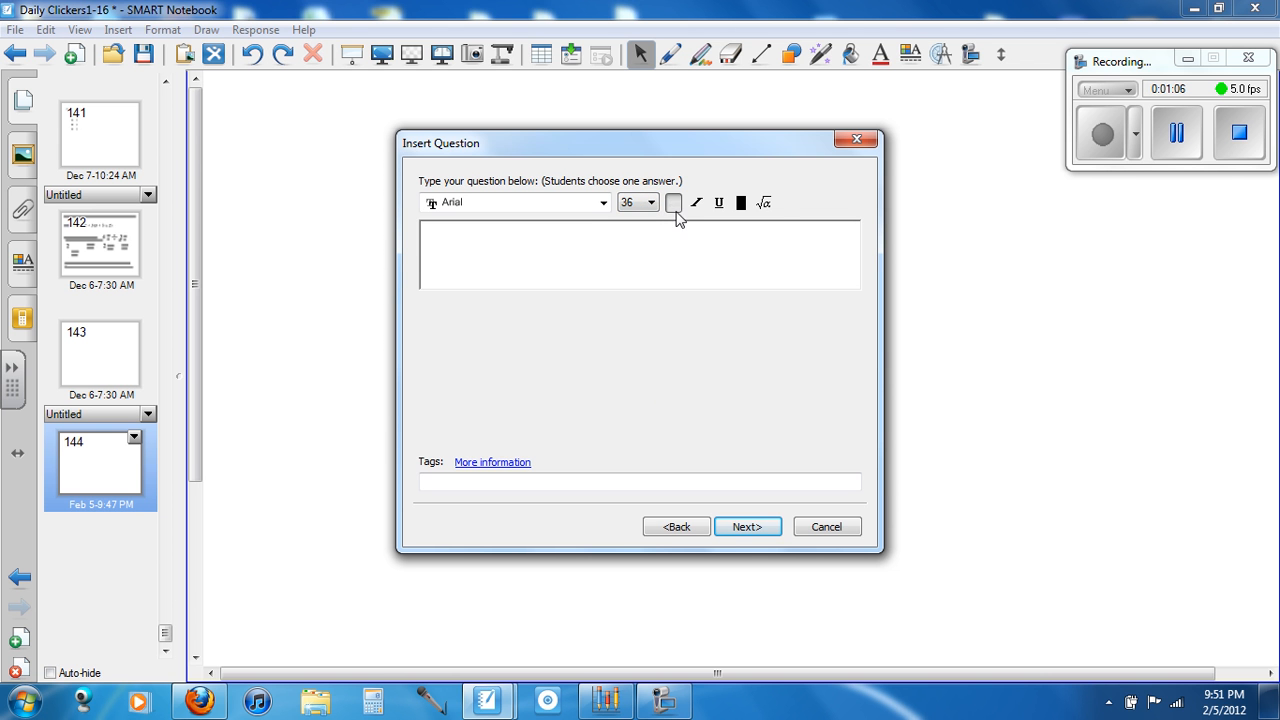
click(764, 204)
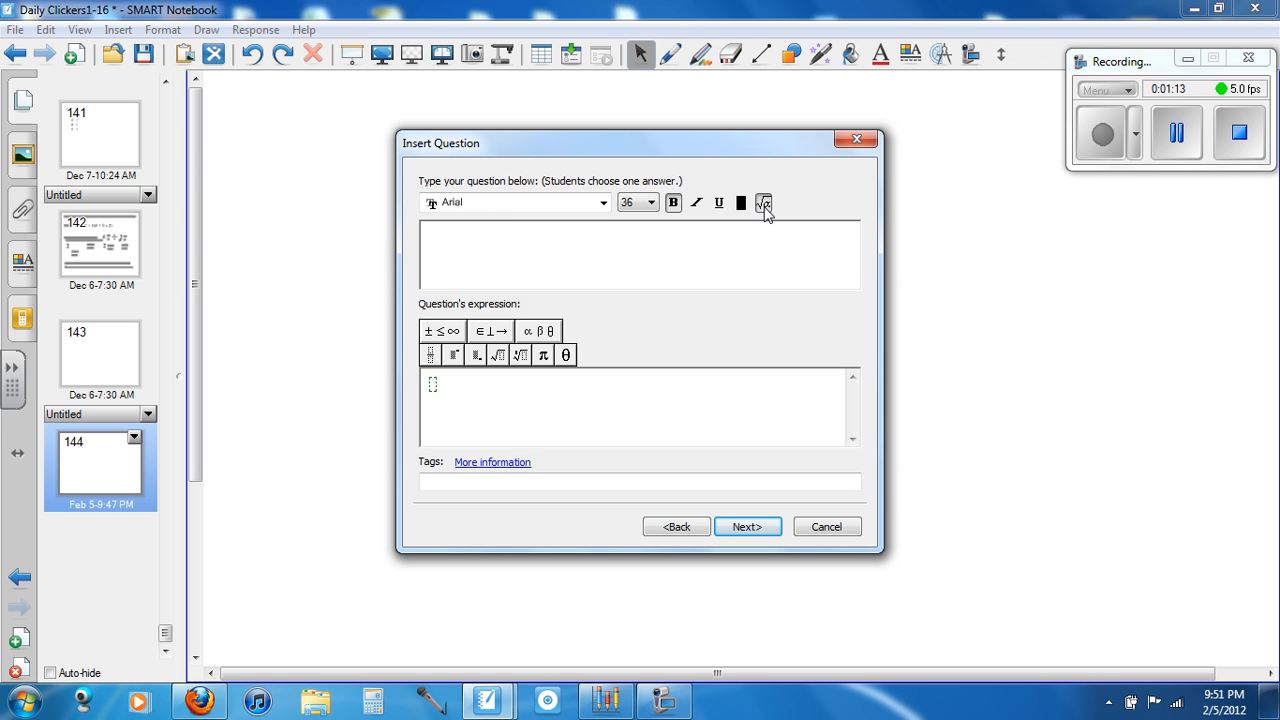
click(764, 205)
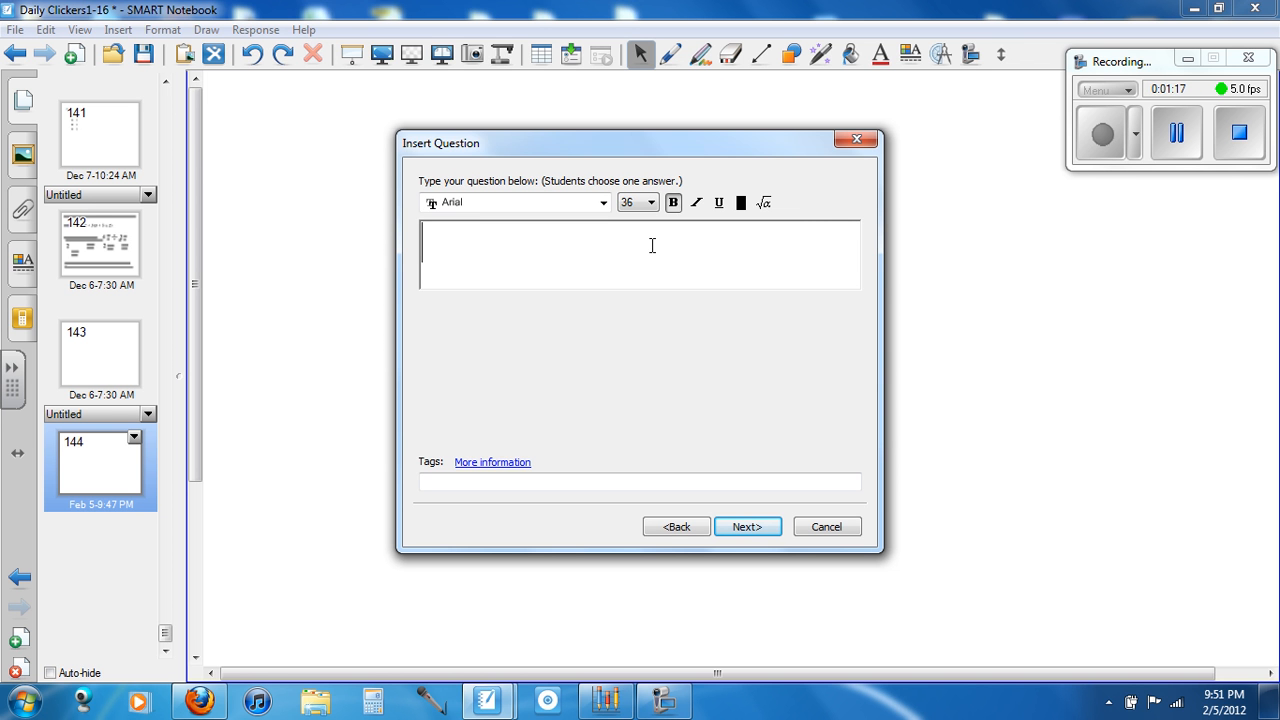
Enter the question "At which type of plate boundary are subduction zones found?" and continue to the answer choices
text(At which t)
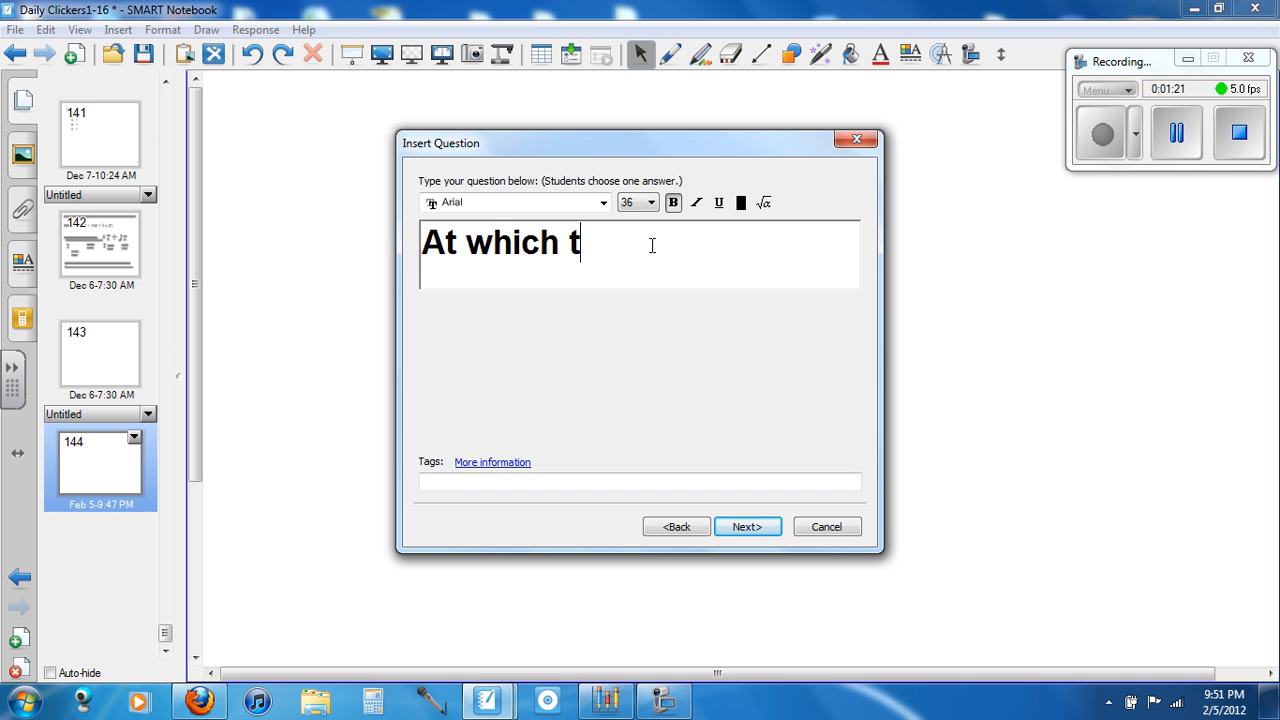
text(ype of pla)
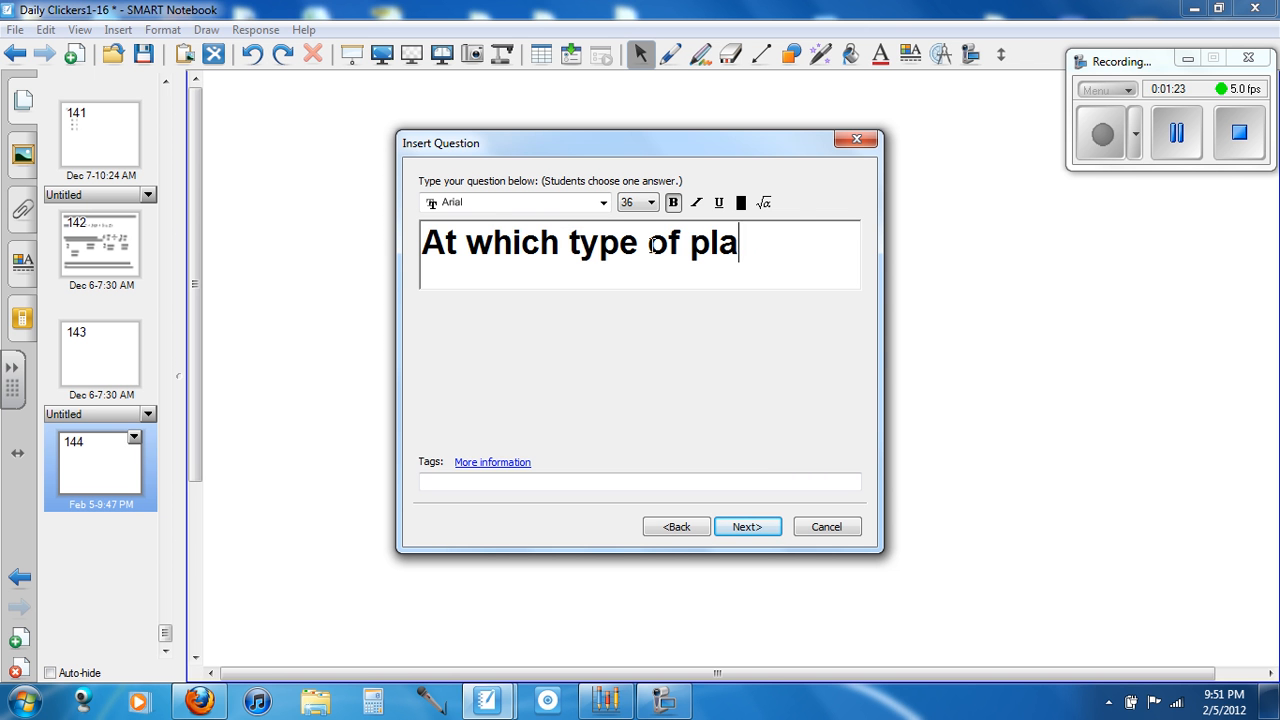
text(te bounda)
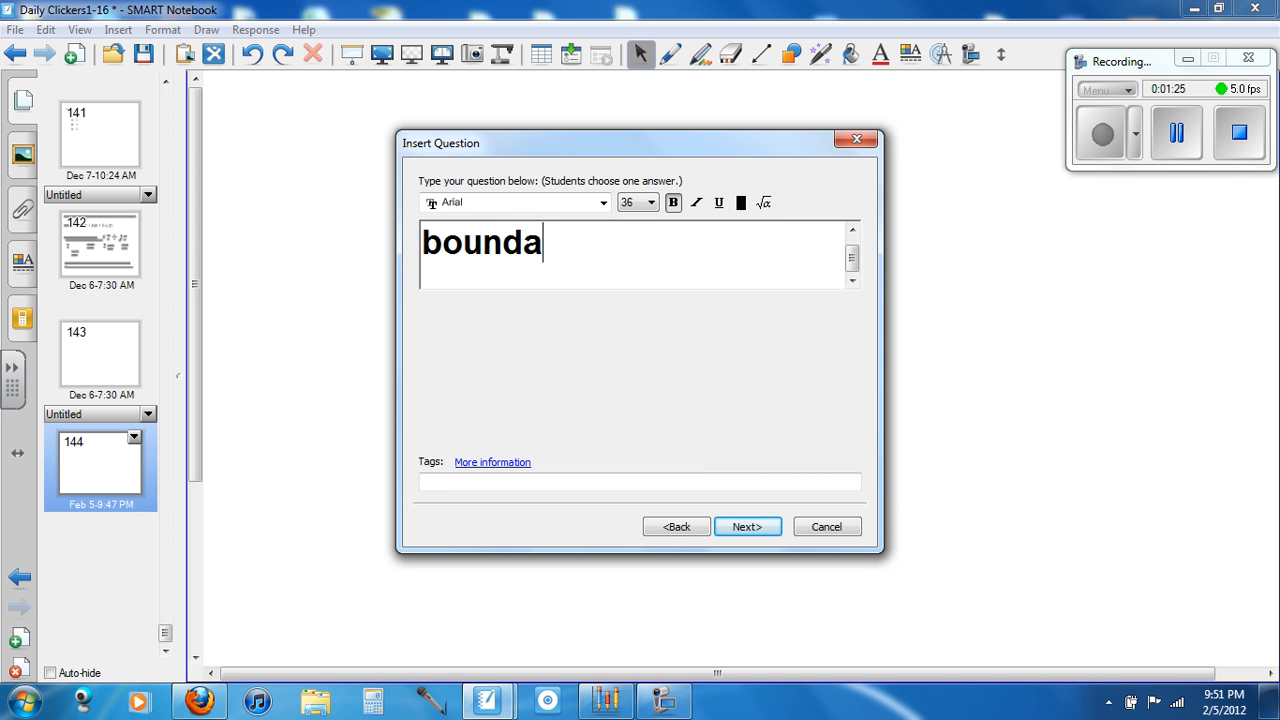
text(ry are )
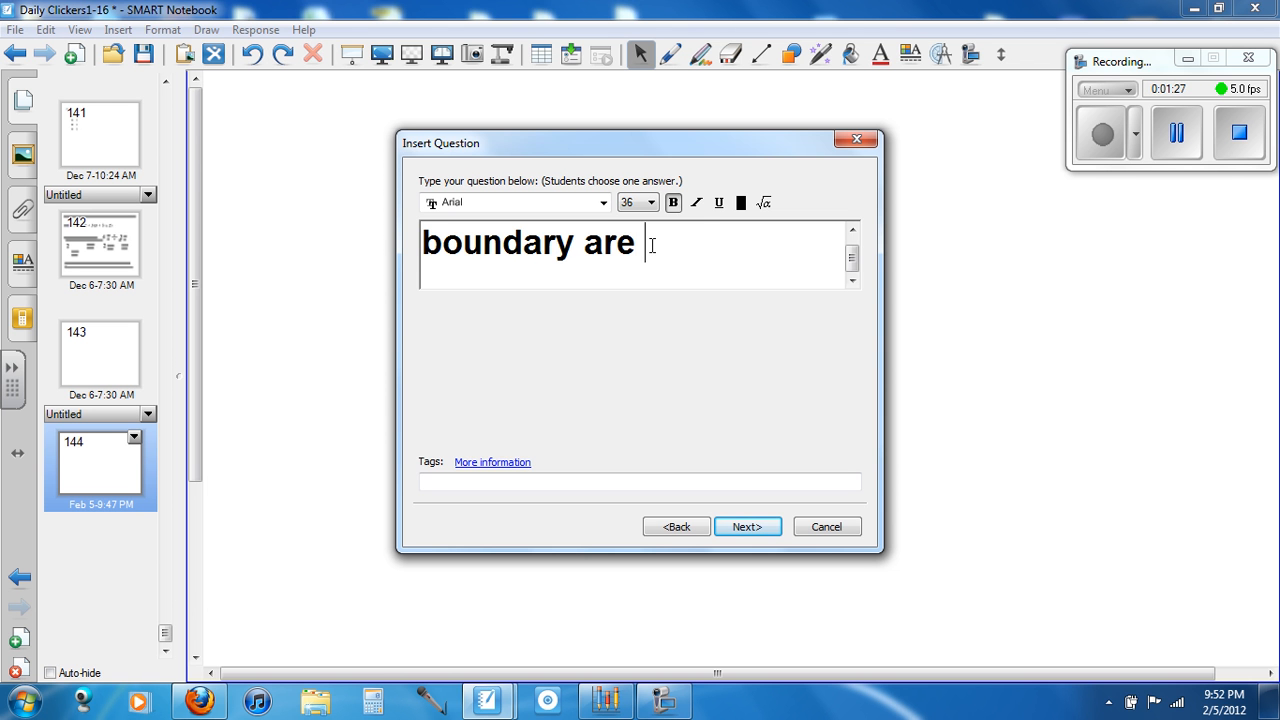
text(subdu)
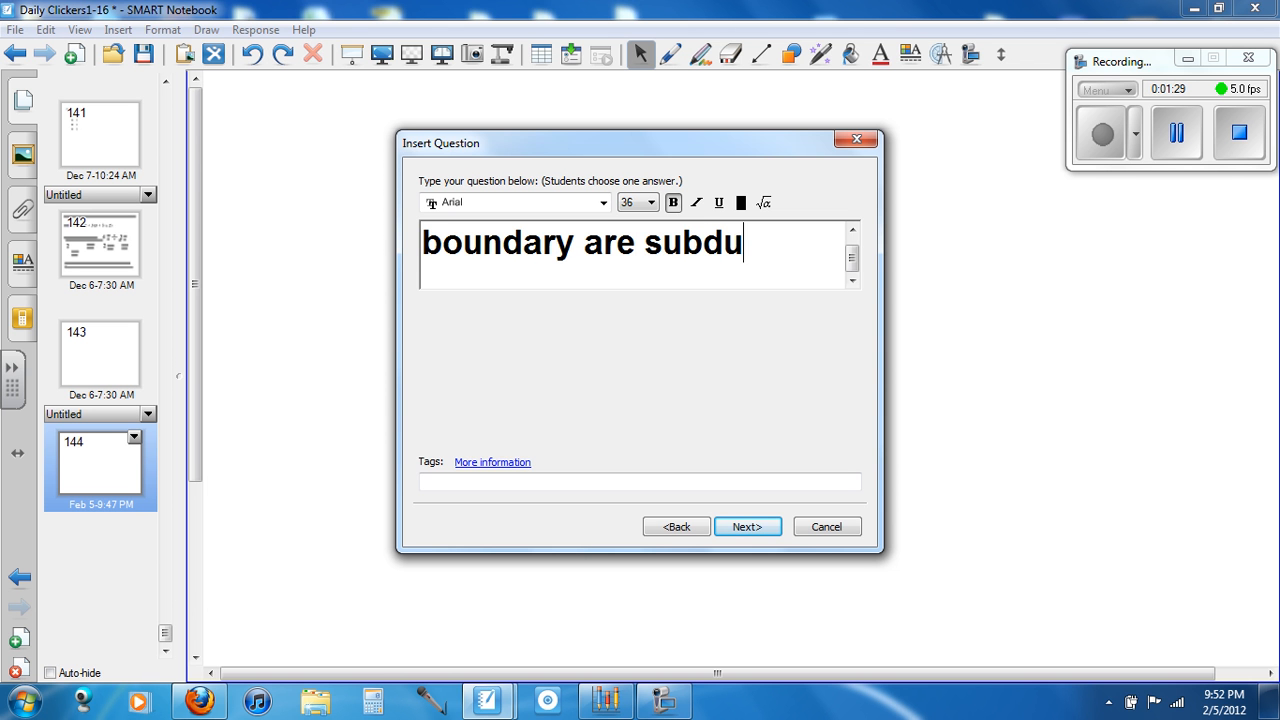
text(ctions)
key(BackSpace)
text(zones found)
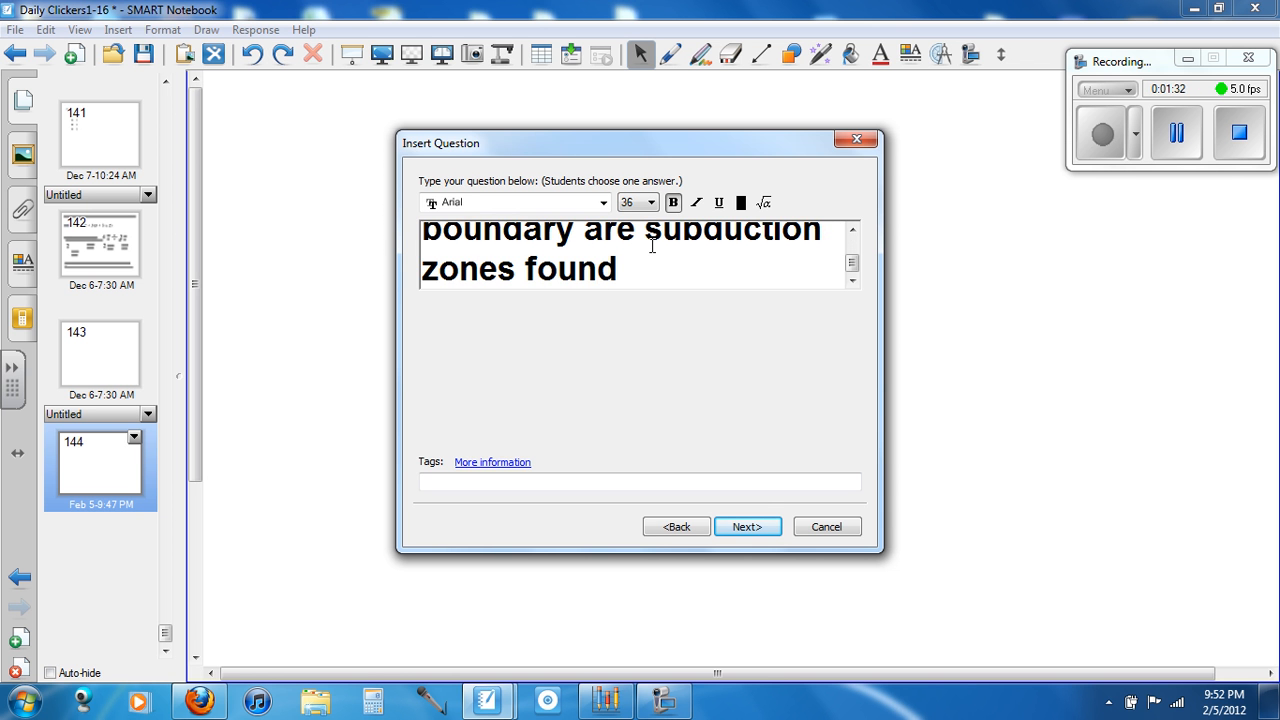
text(?)
click(751, 526)
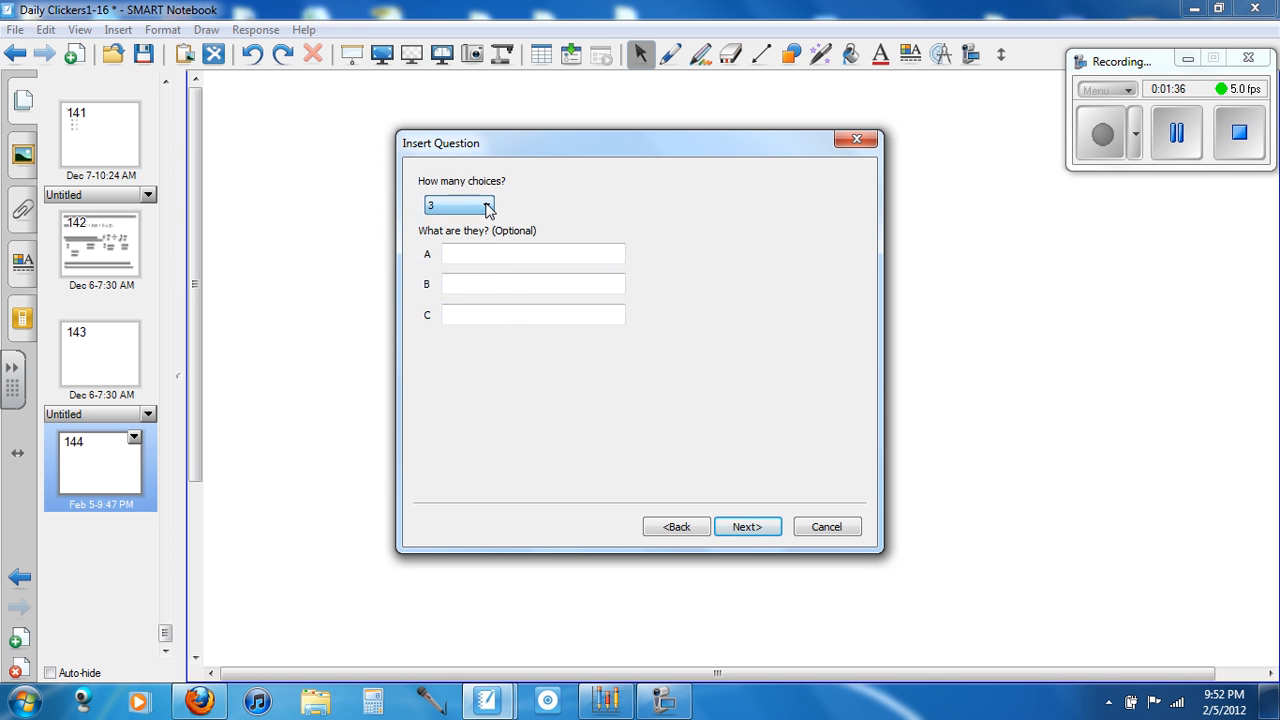
Keep three answer choices and fill them in as Transform, Convergent and Divergent for A, B and C
click(487, 206)
click(487, 234)
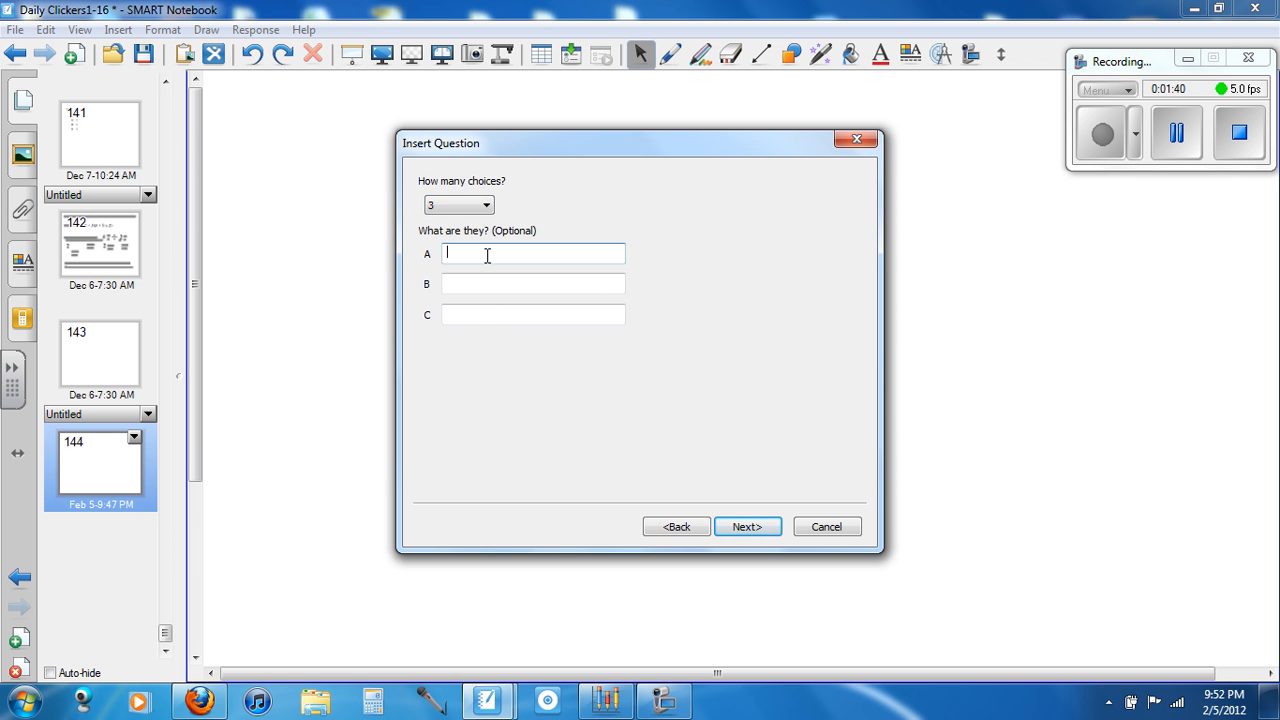
text(Transform)
click(486, 280)
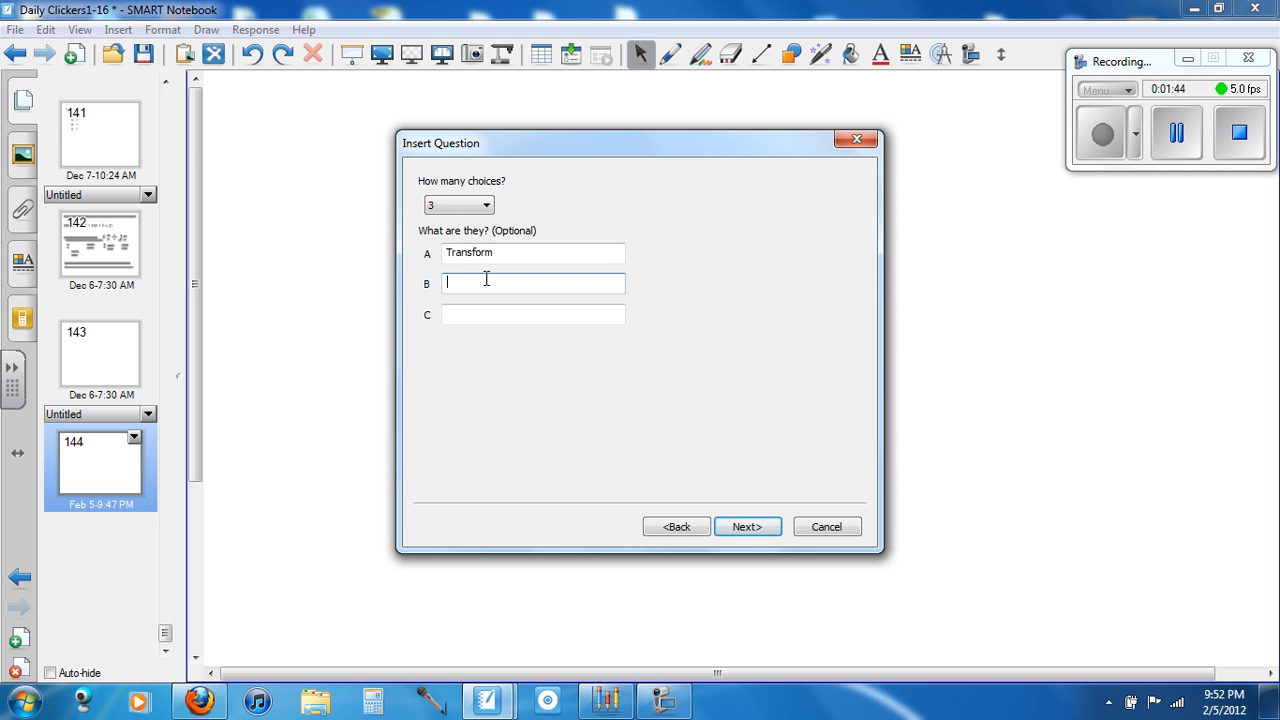
text(Convergent)
key(Tab)
text(Di)
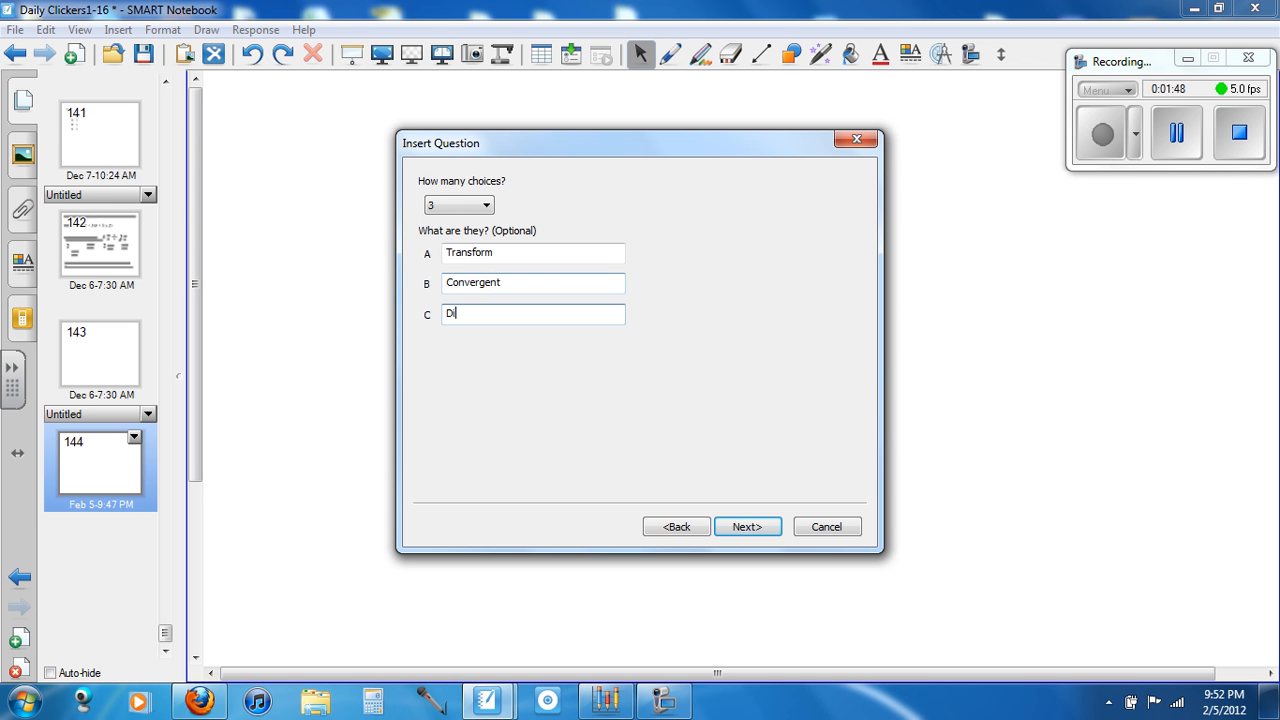
text(vergent)
Mark B, Convergent, as the correct answer and finish inserting the question
click(748, 528)
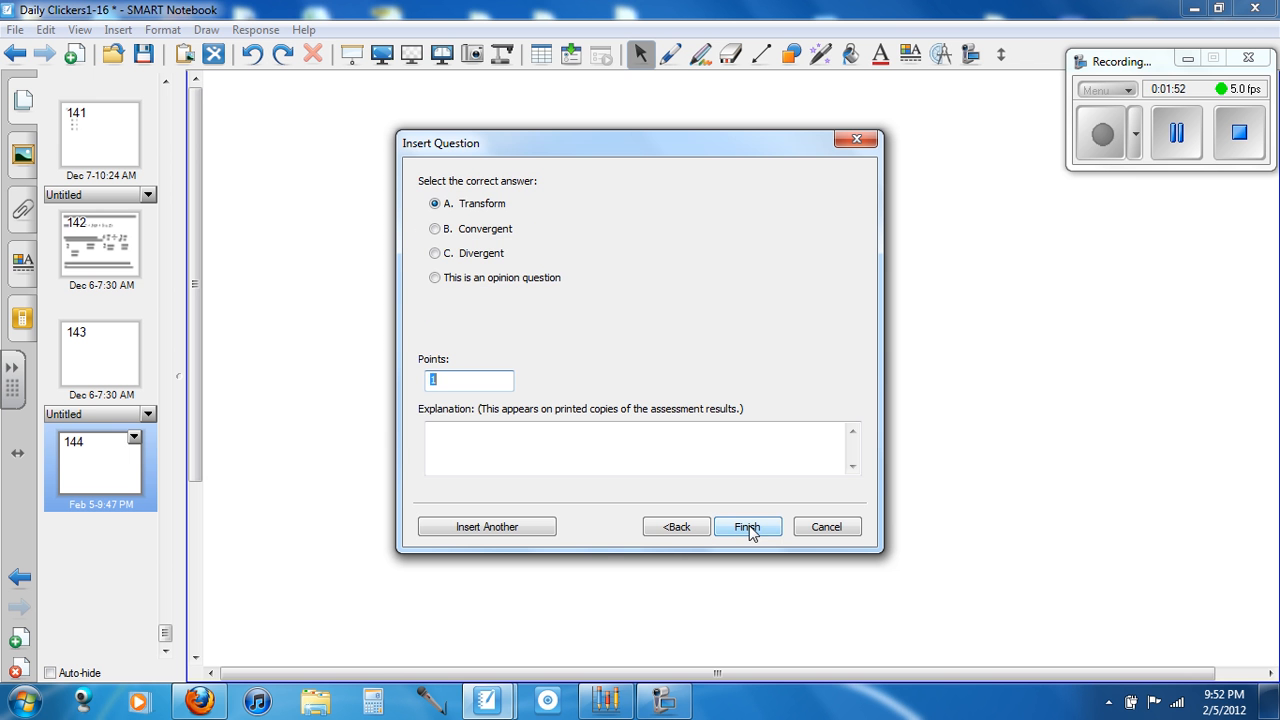
click(437, 230)
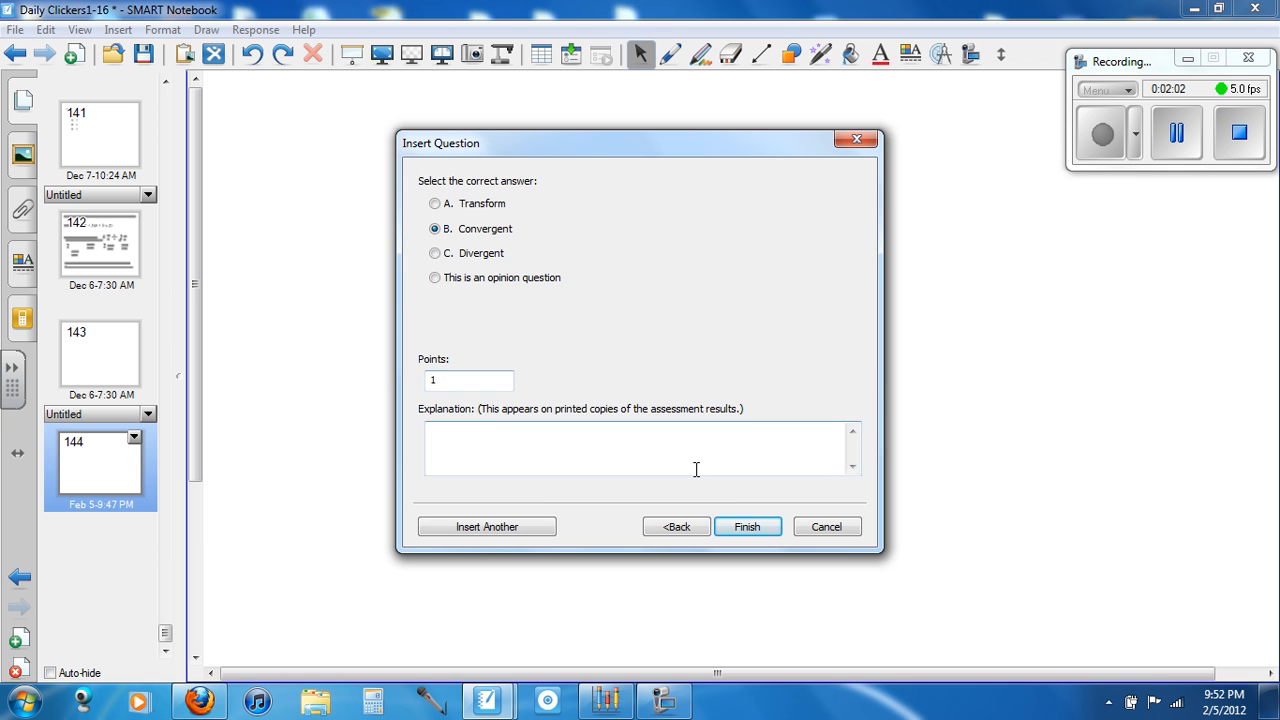
click(745, 527)
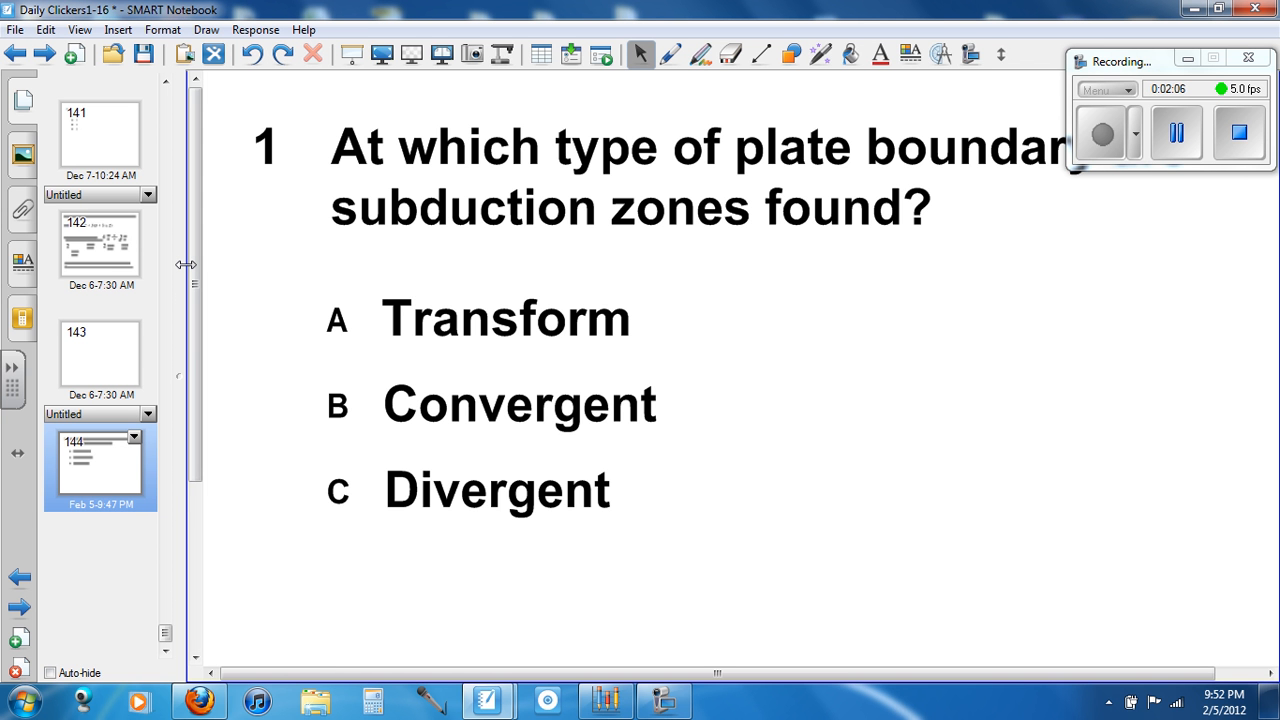
Check the inserted question's points and answer key in its Response properties, then return to the page thumbnails
click(30, 316)
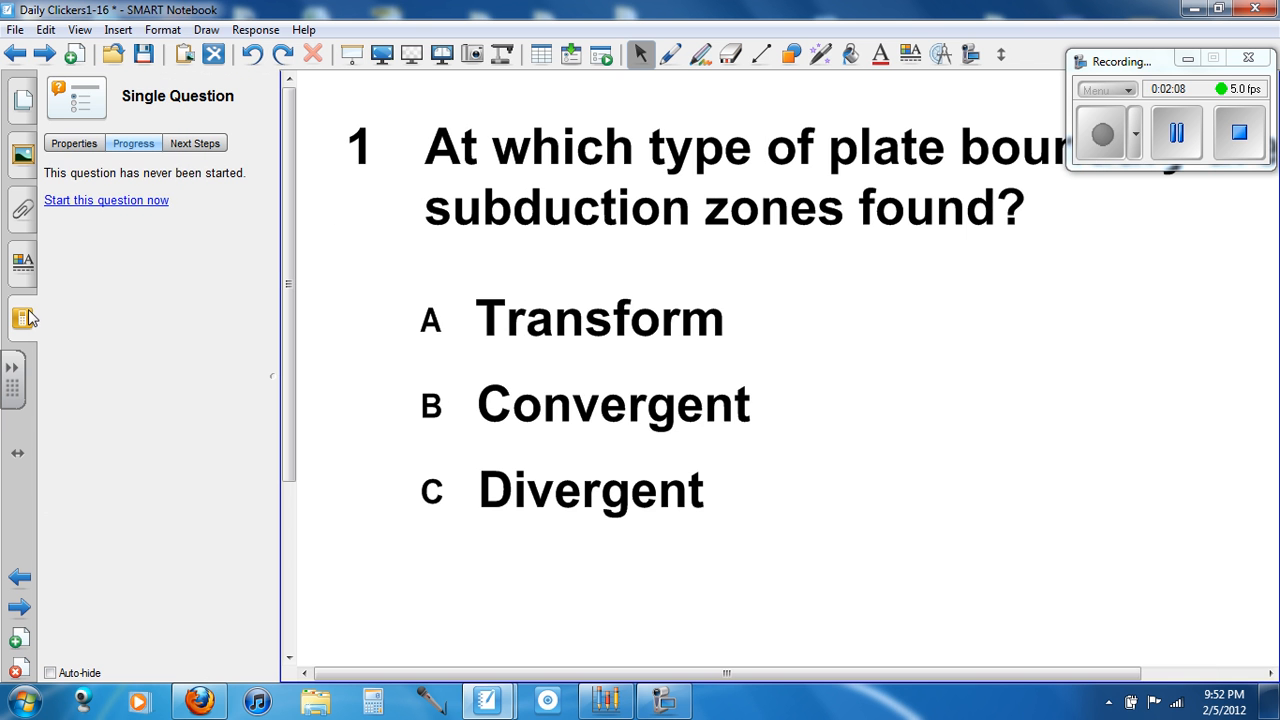
click(76, 148)
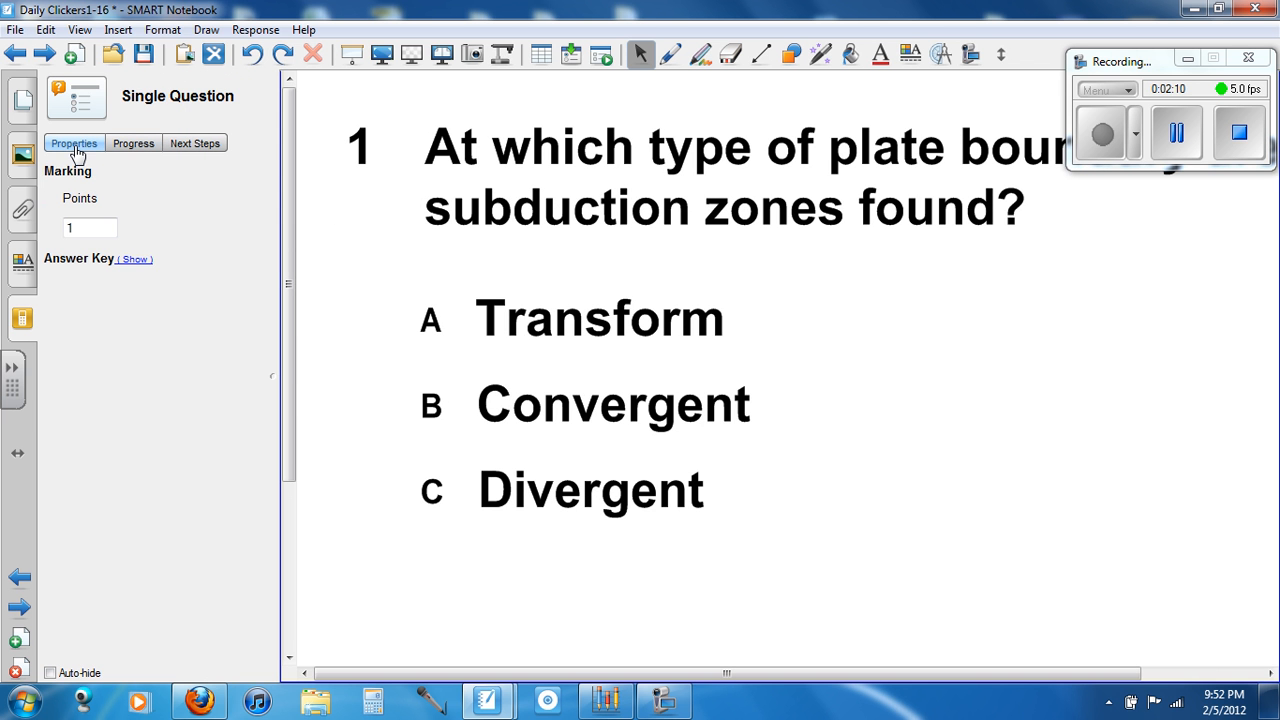
click(135, 259)
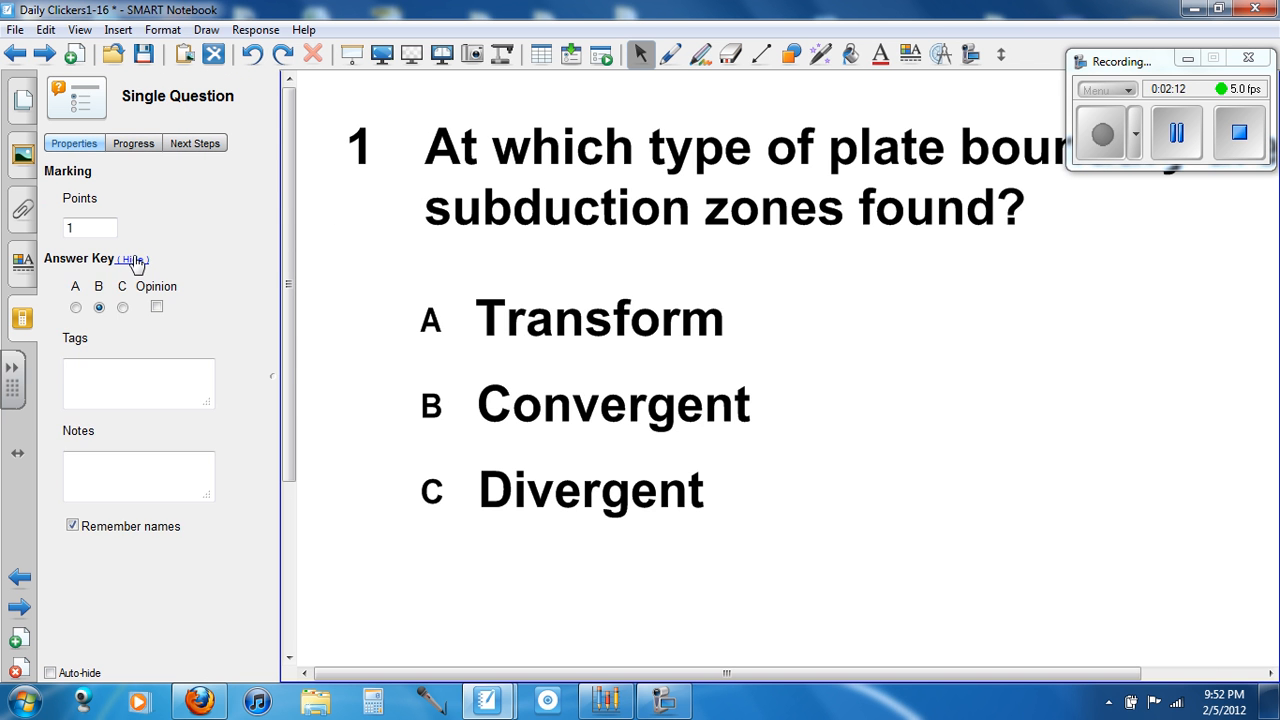
click(136, 260)
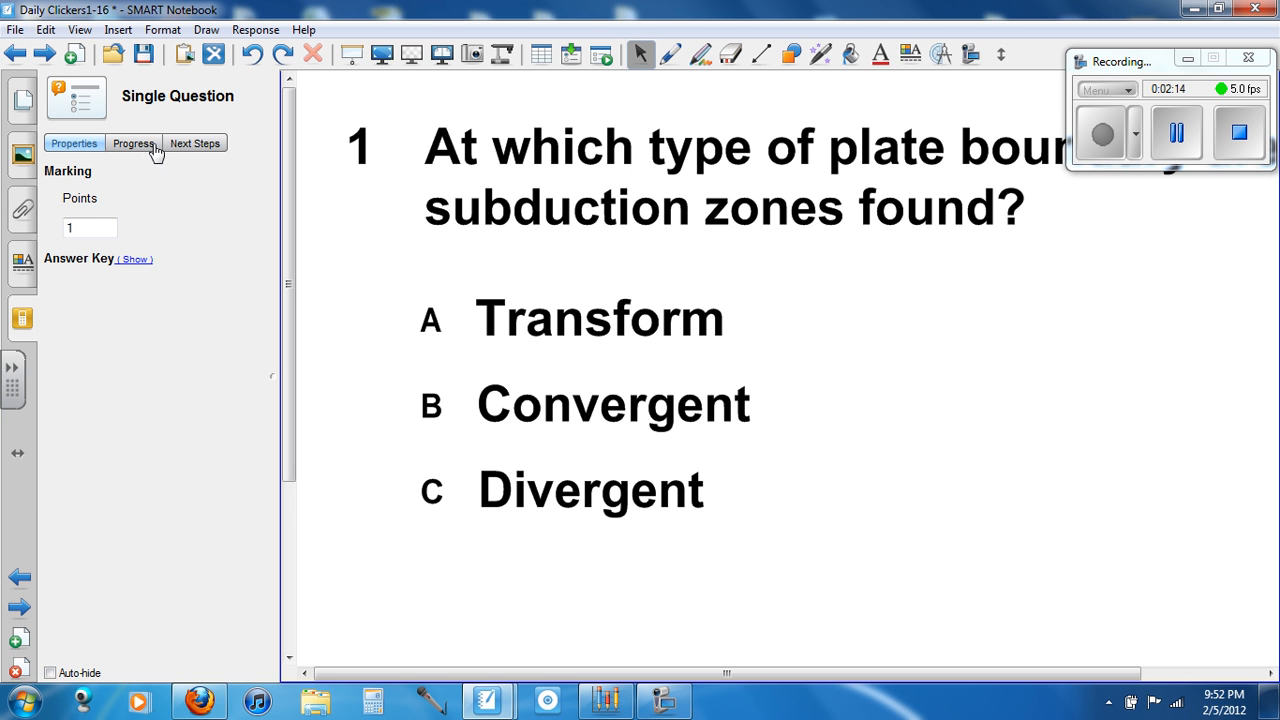
click(22, 100)
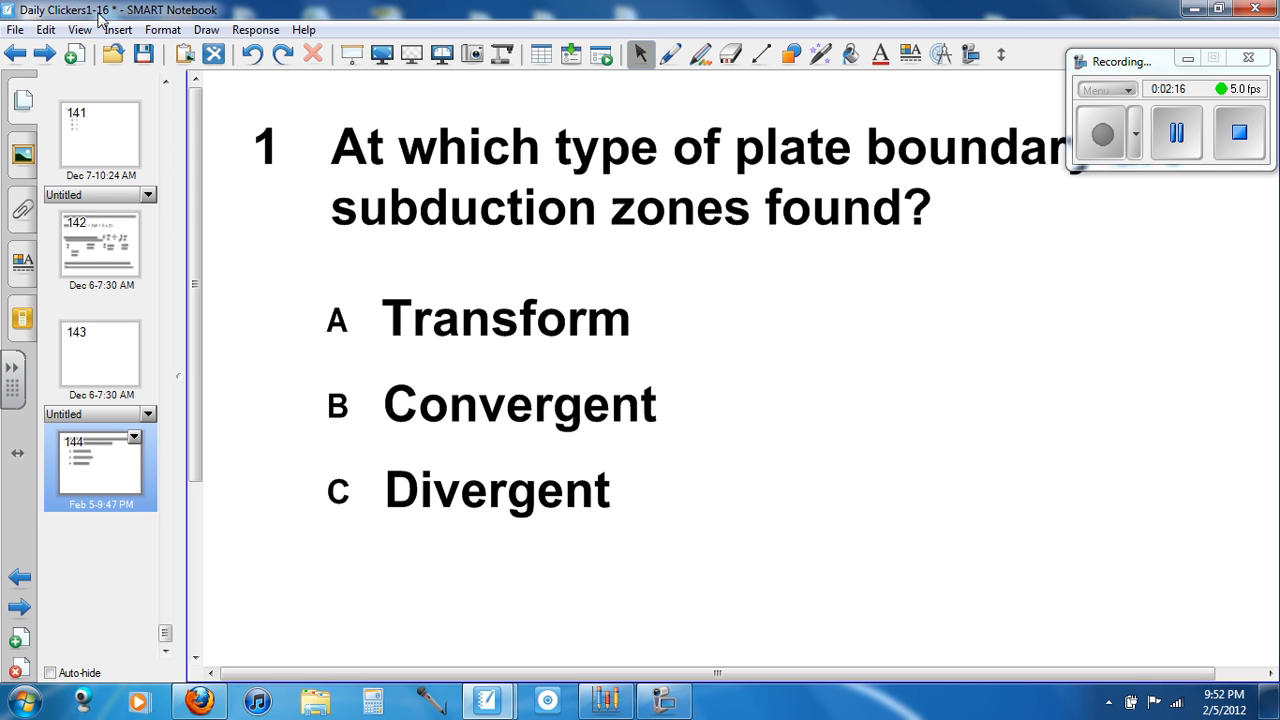
Add a new page after the plate boundary question and start inserting a number, fraction, decimal question on it
click(74, 54)
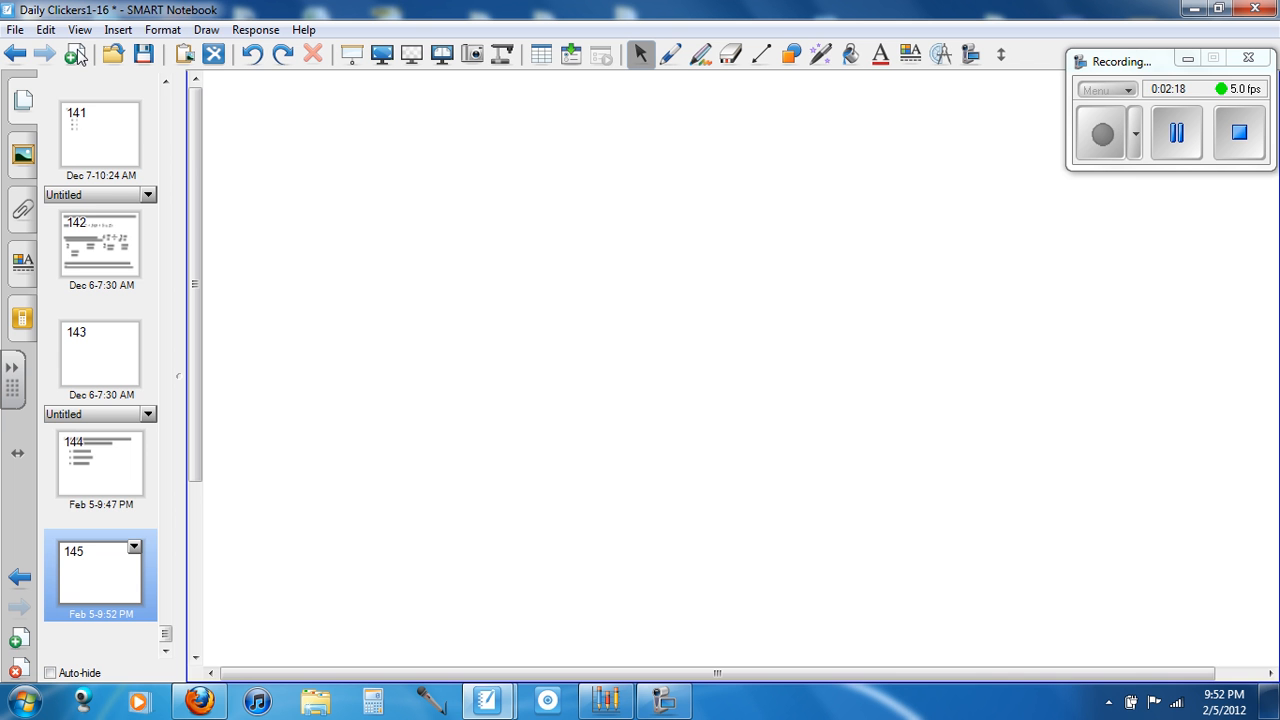
click(27, 313)
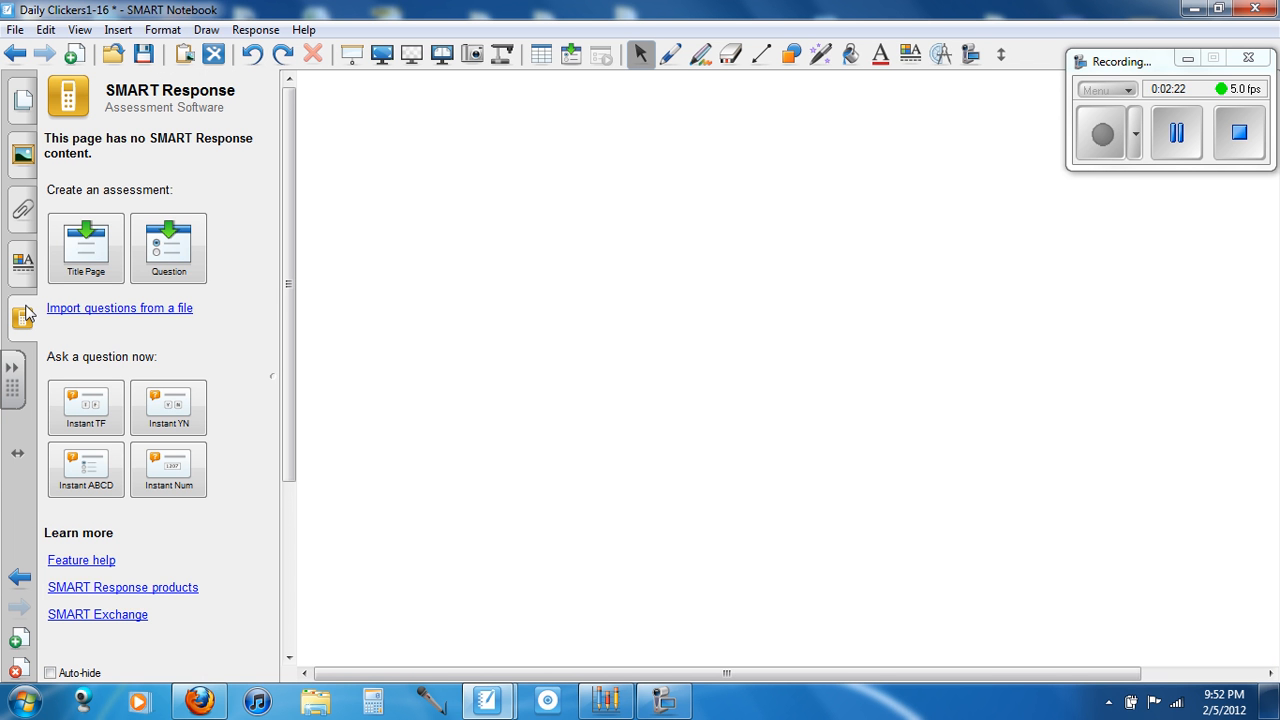
click(163, 256)
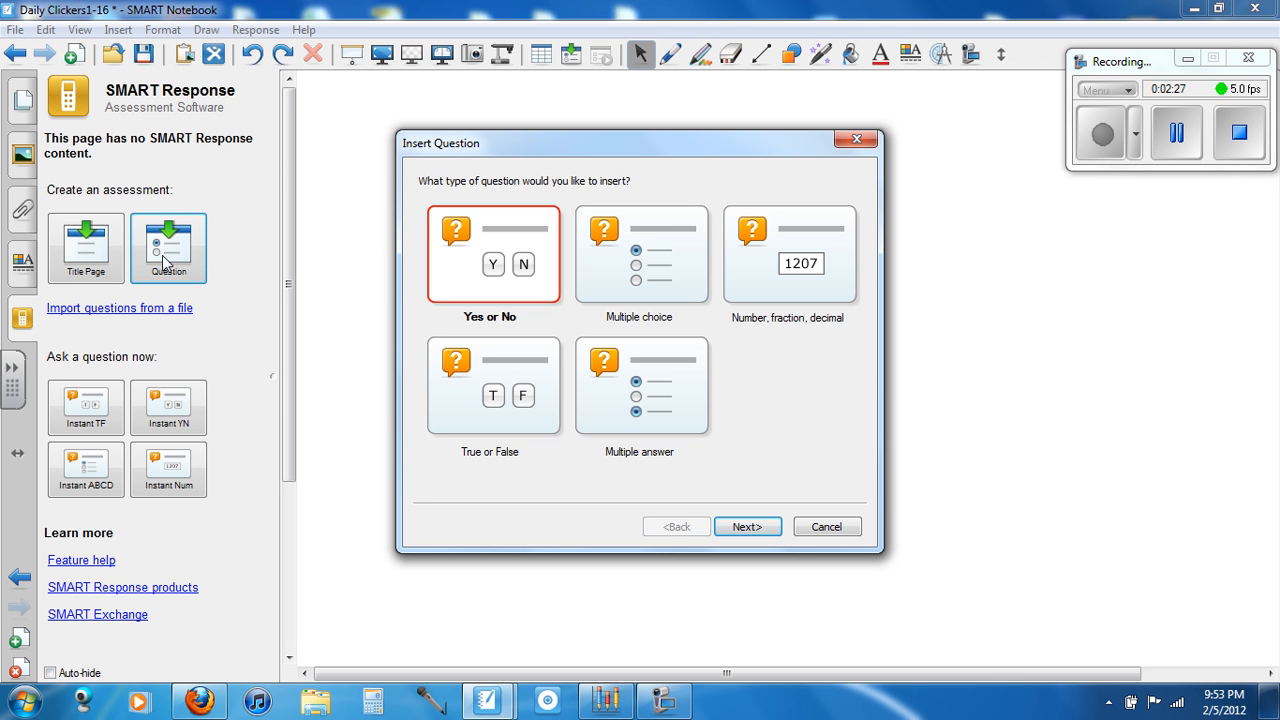
double_click(781, 263)
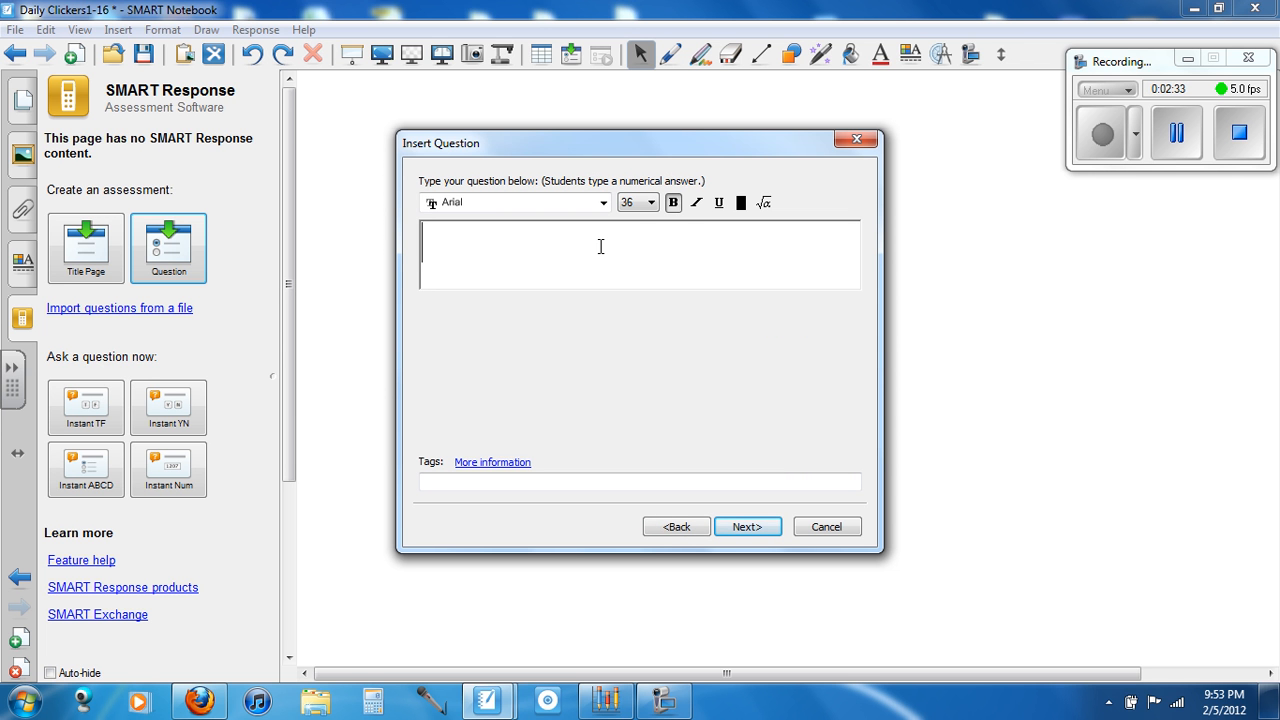
Enter "Write 7.2 as a simplified fraction." as the numerical question's text
text(Write)
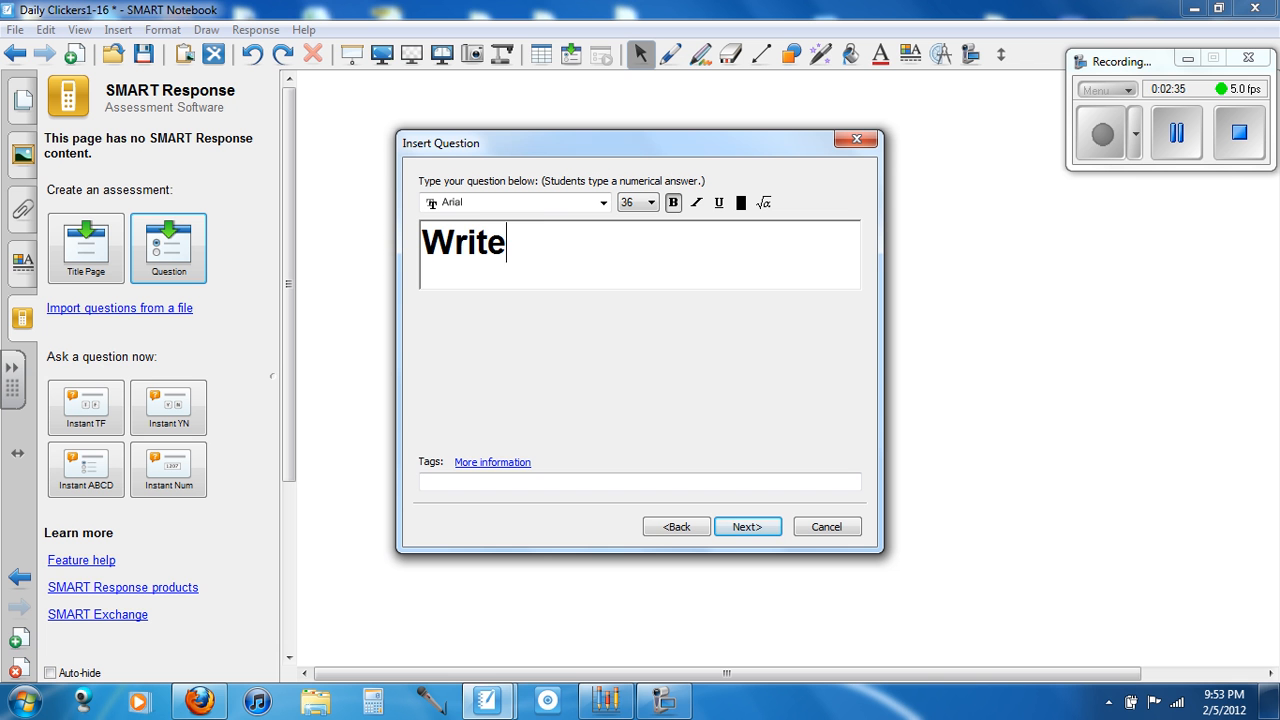
text( 7.2 as a s)
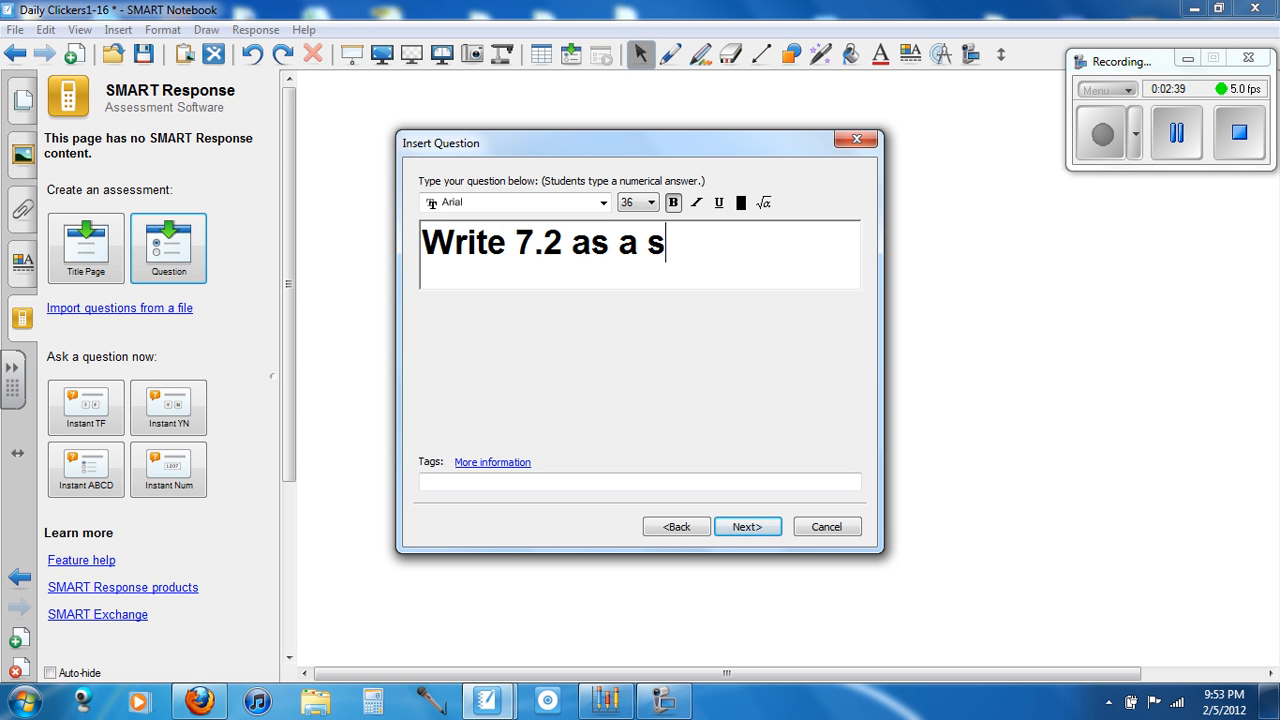
text(implified f)
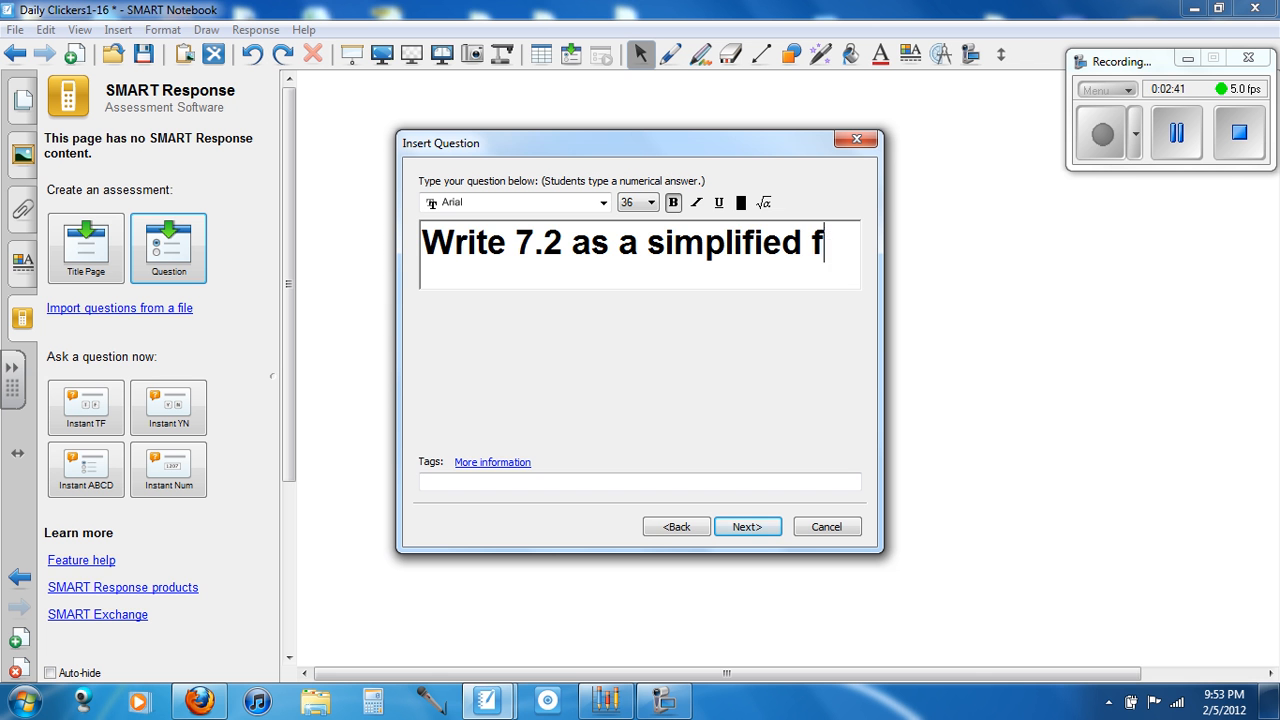
text(raction.)
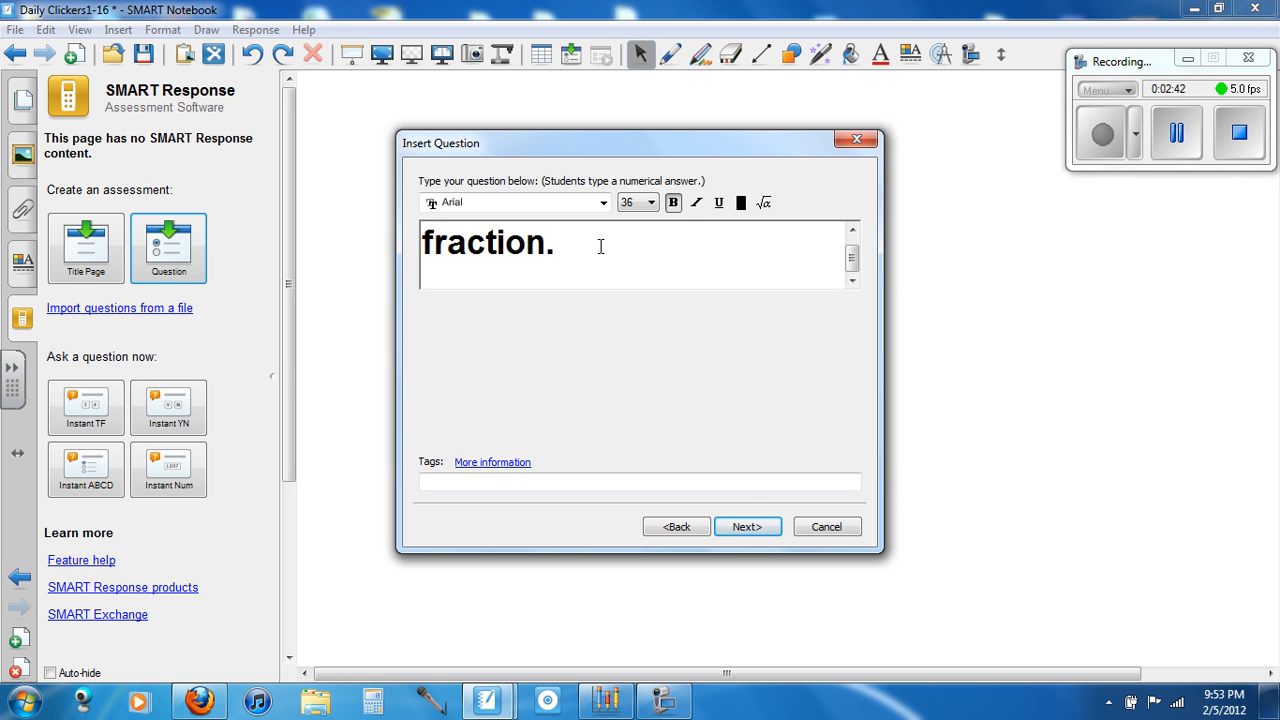
Set 7 1/5 as the numerical question's correct answer and finish inserting the question
click(747, 526)
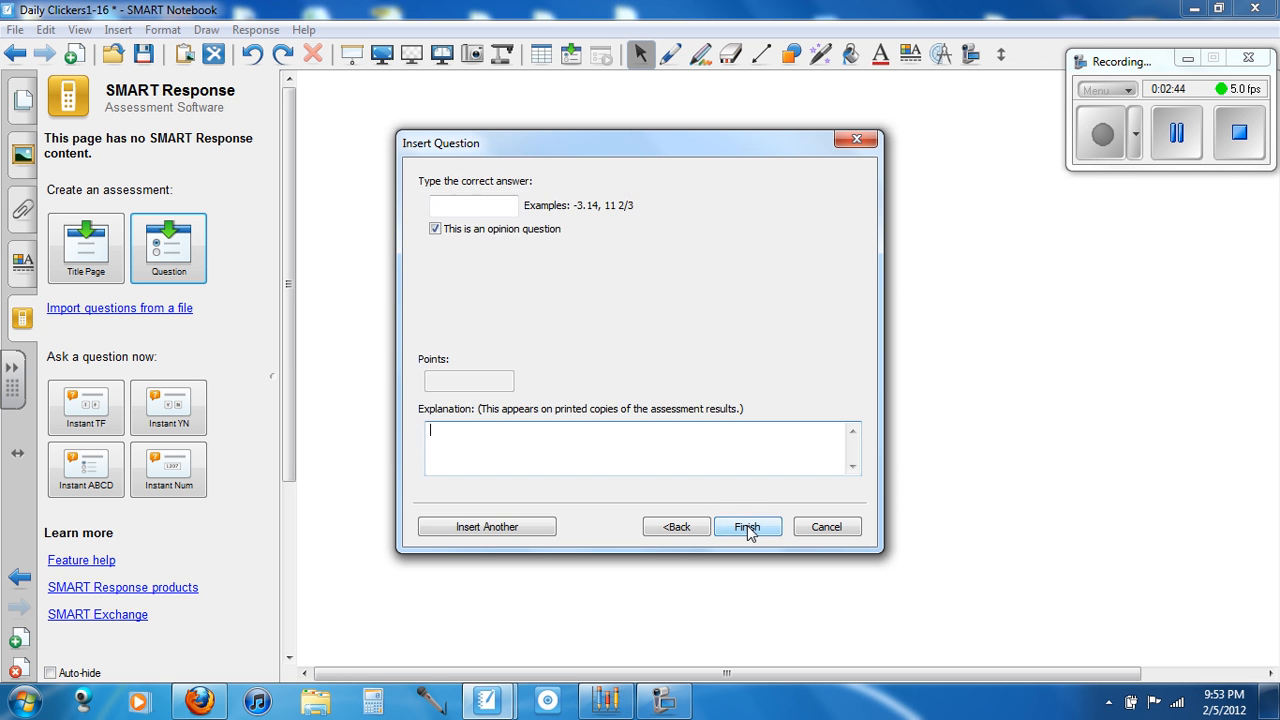
click(494, 206)
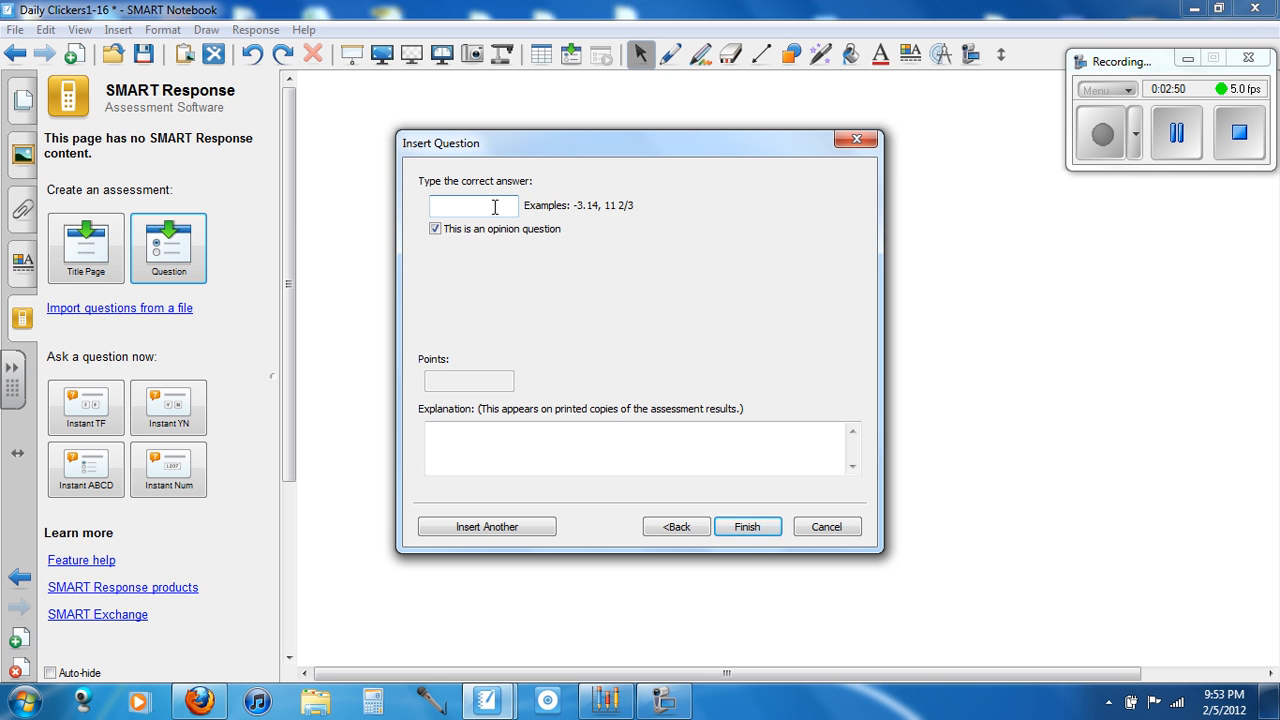
text(7/)
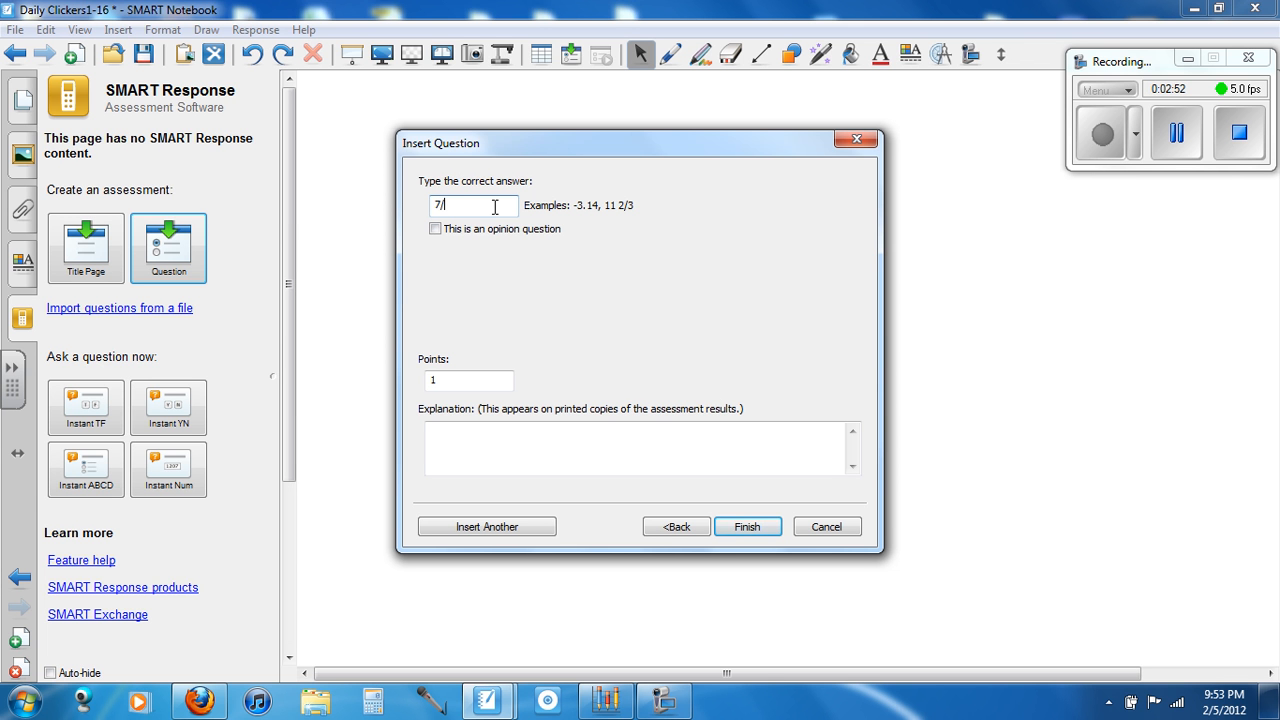
key(BackSpace)
text(1/5)
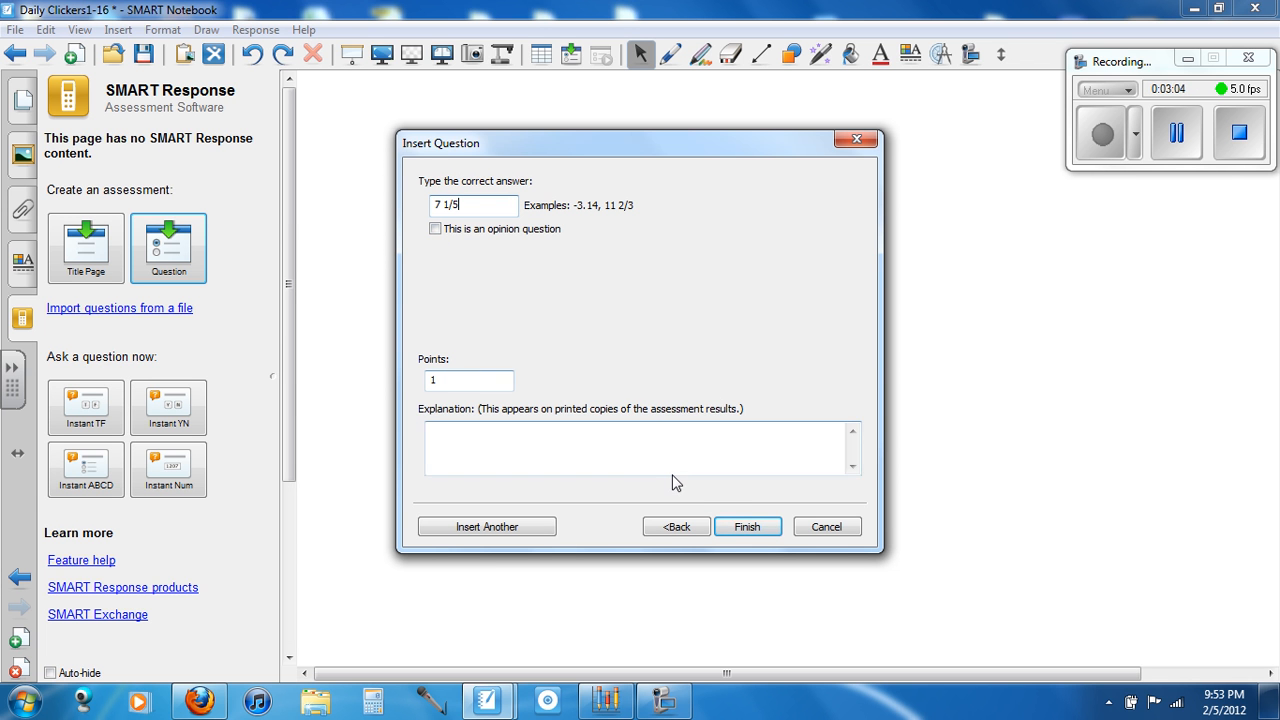
click(748, 527)
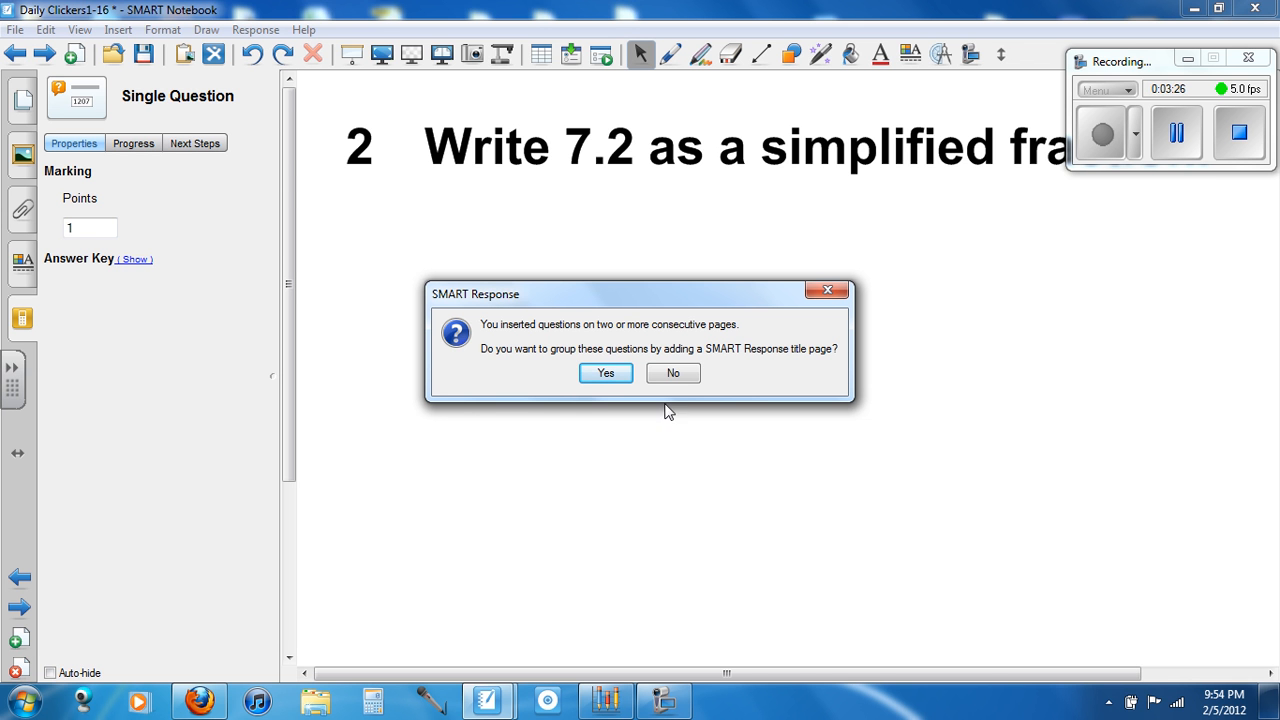
Group the consecutive questions by adding a SMART Response title page with the title "Example Quiz 1"
click(604, 373)
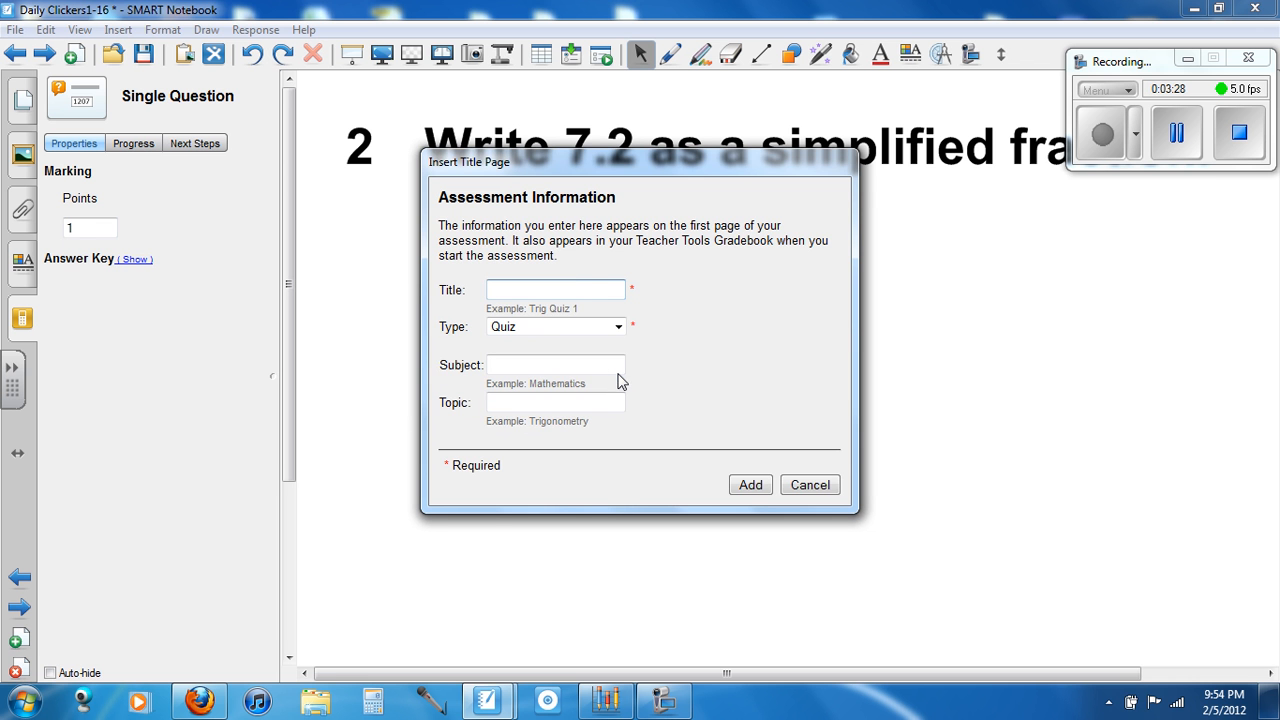
click(580, 286)
text(Example Quiz 1)
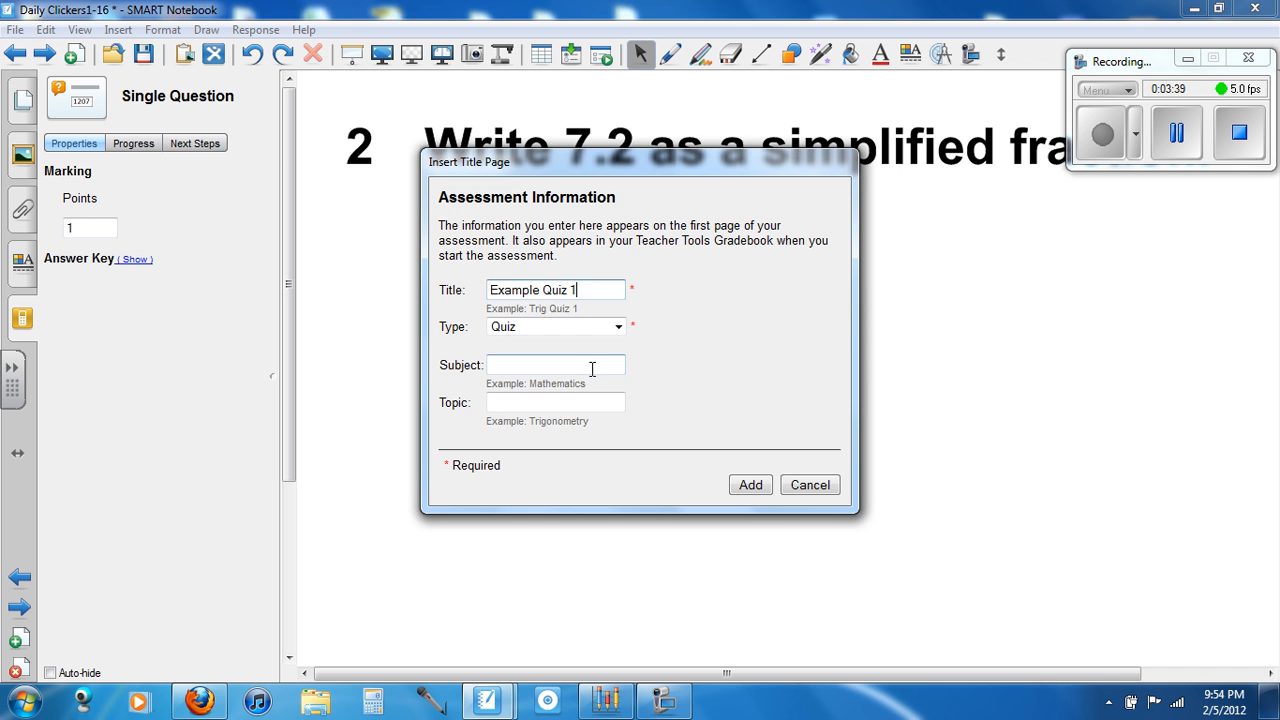
click(753, 486)
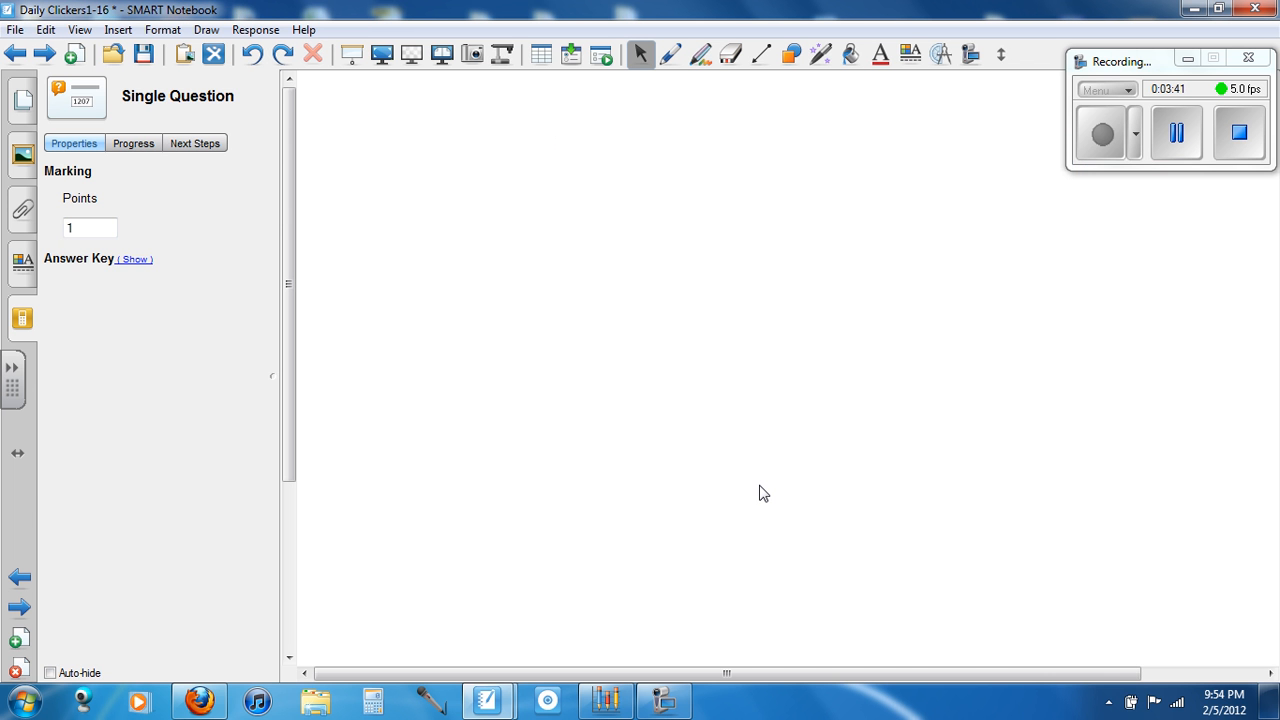